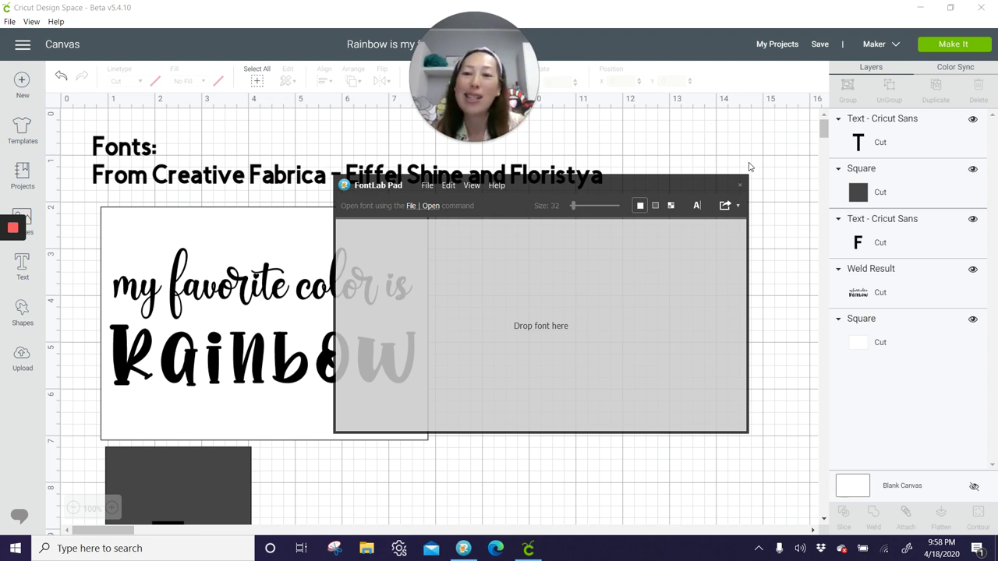
# Close FontLab Pad to reveal the welded 'my favorite color is Rainbow' design on its white square
pyautogui.click(739, 184)
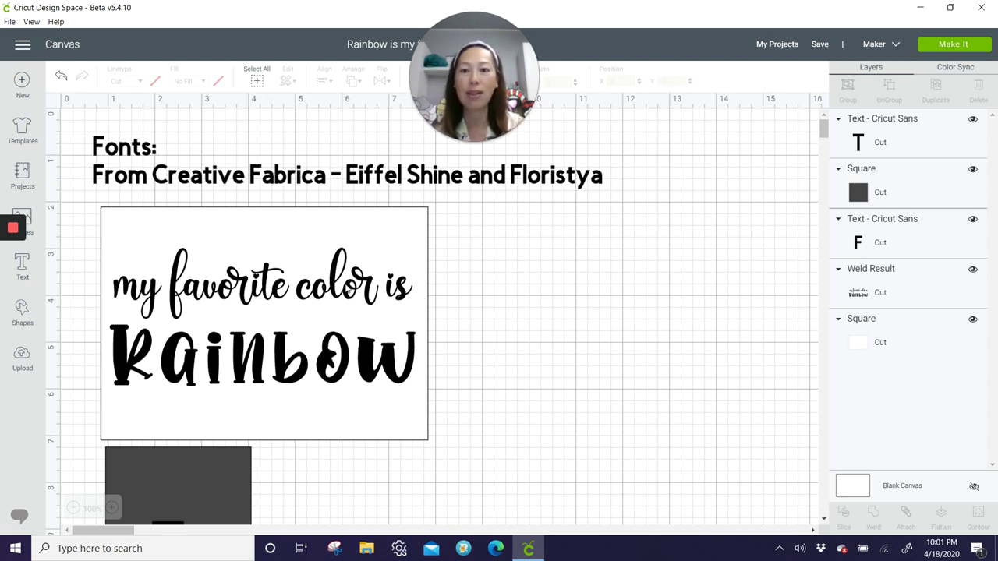
pyautogui.click(346, 285)
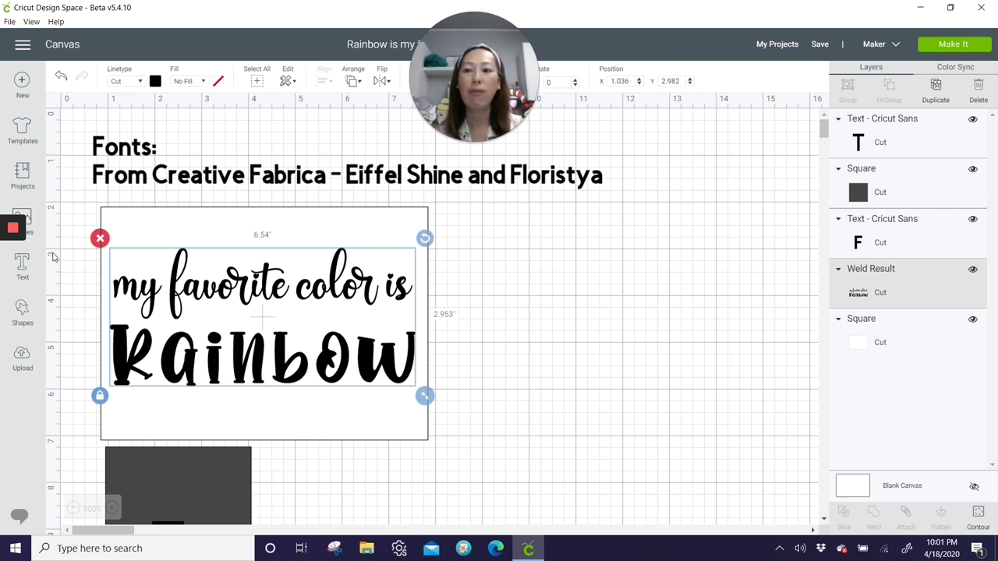
# Move the spare Text object off the grey square and set its font to Floristya Script
pyautogui.click(203, 495)
pyautogui.scroll(-3, 203, 488)
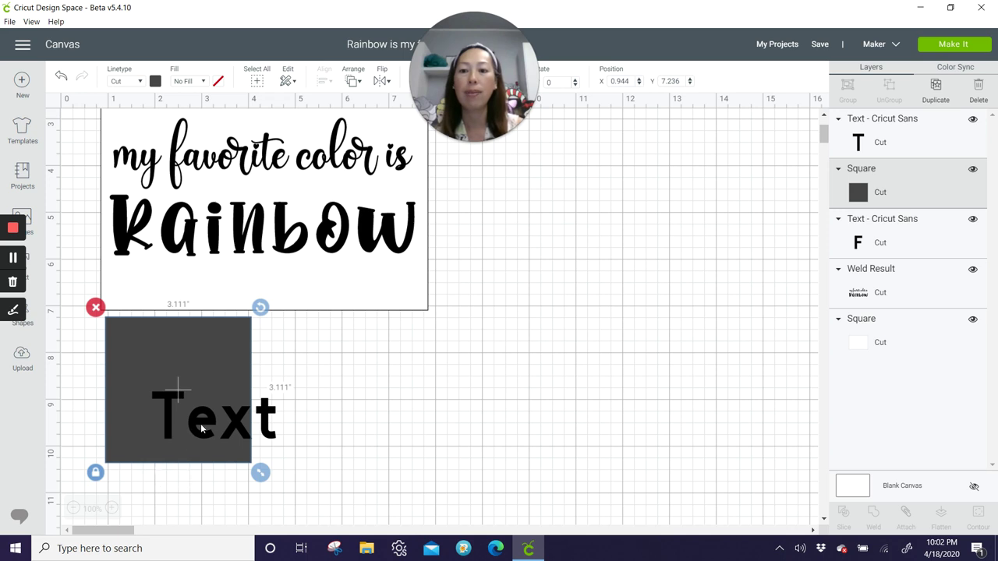
pyautogui.click(202, 428)
pyautogui.moveTo(201, 427); pyautogui.dragTo(474, 366)
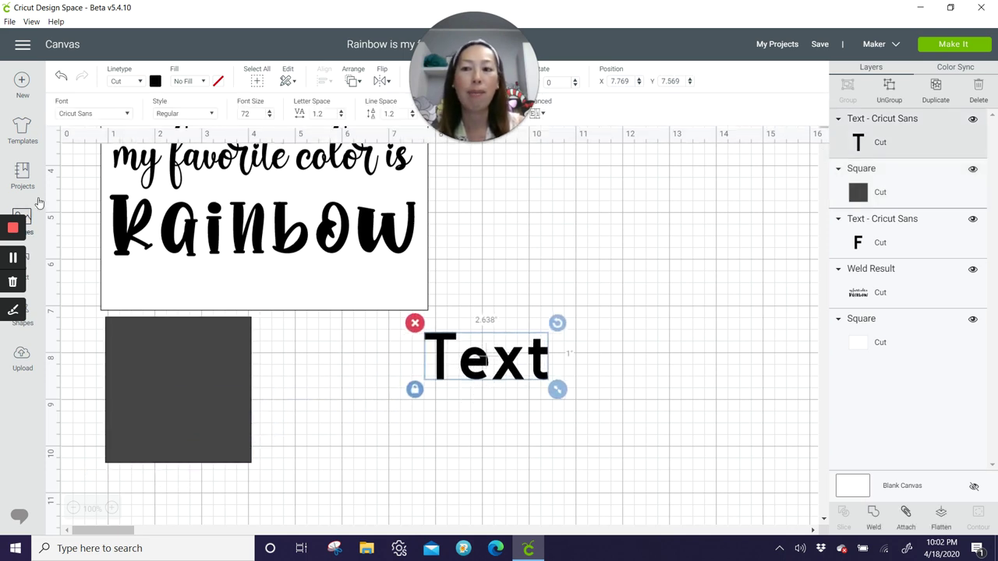
pyautogui.scroll(3, 460, 409)
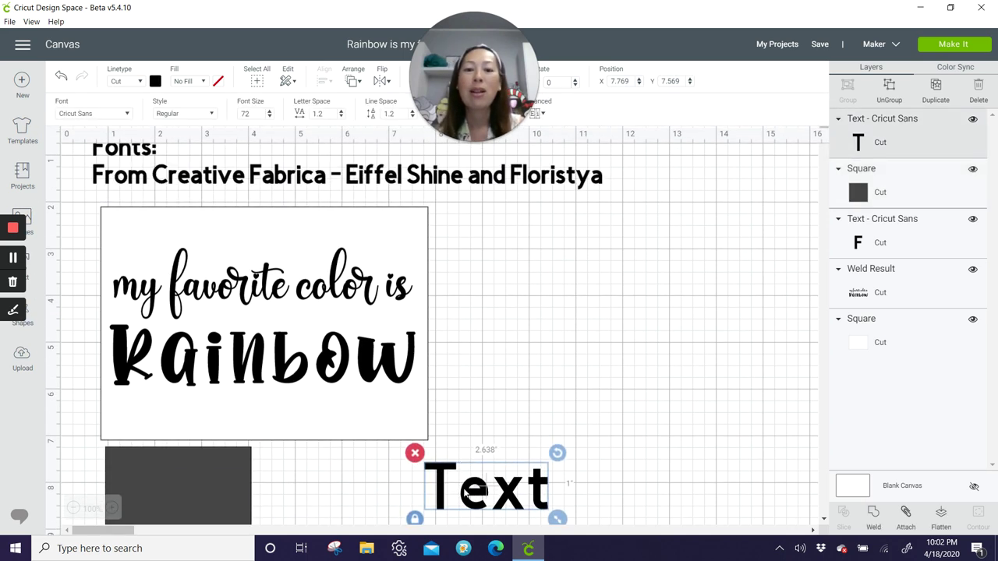
pyautogui.moveTo(466, 493); pyautogui.dragTo(543, 327)
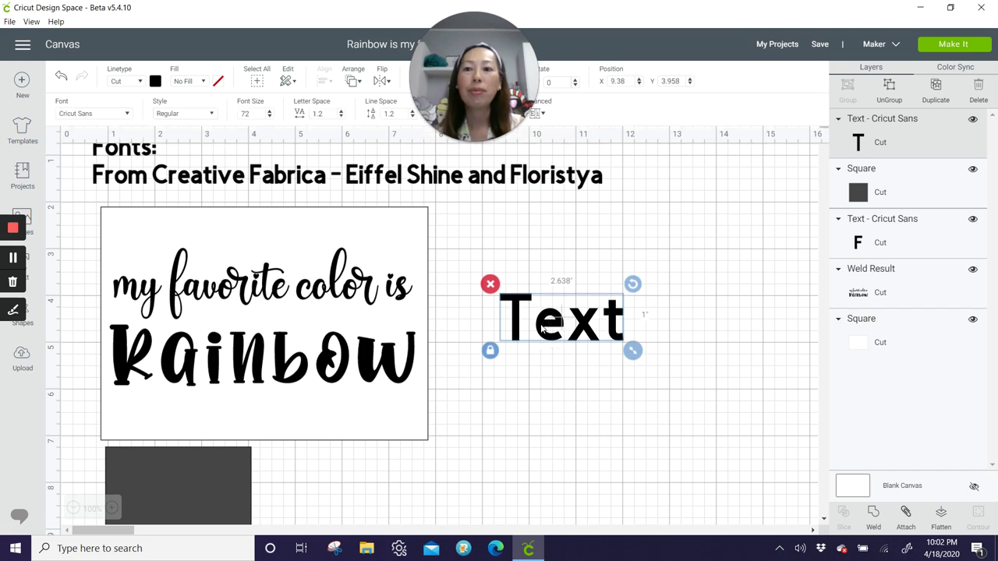
pyautogui.click(128, 114)
pyautogui.doubleClick(709, 82)
pyautogui.write('flori')
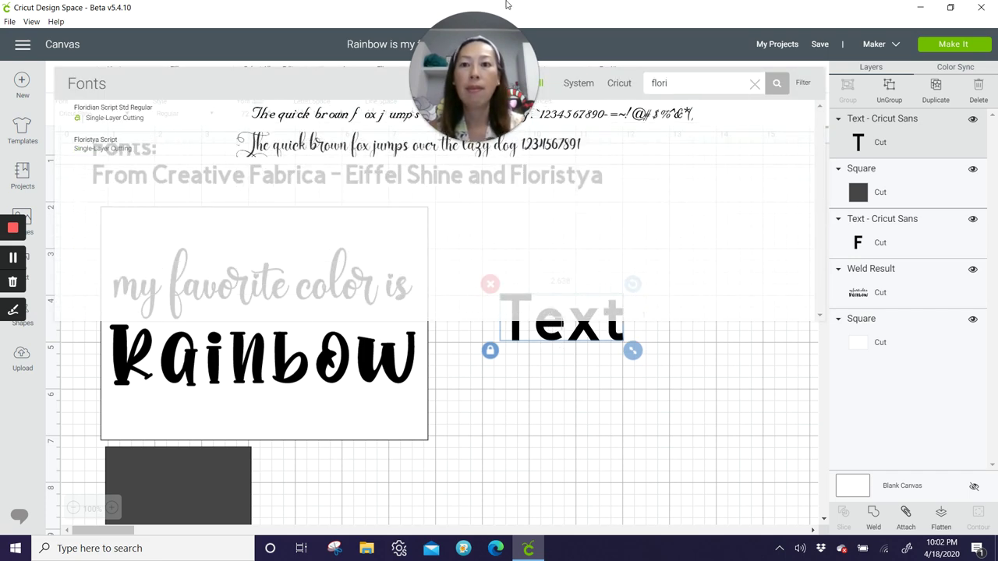
pyautogui.click(336, 145)
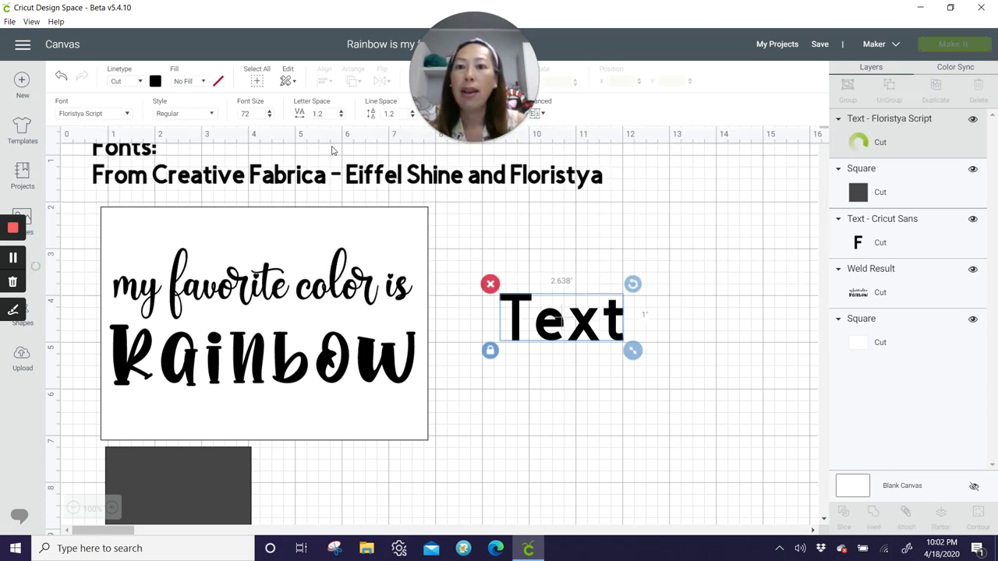
# Retype the text as 'my favorite color is', place it beside the Rainbow design, and bring up FontLab Pad
pyautogui.click(609, 370)
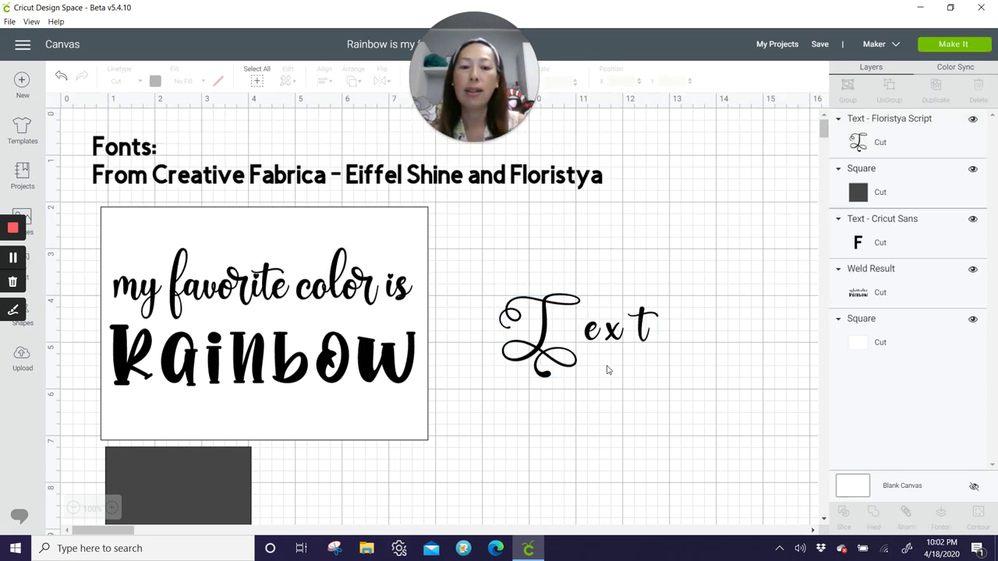
pyautogui.moveTo(609, 370); pyautogui.dragTo(497, 293)
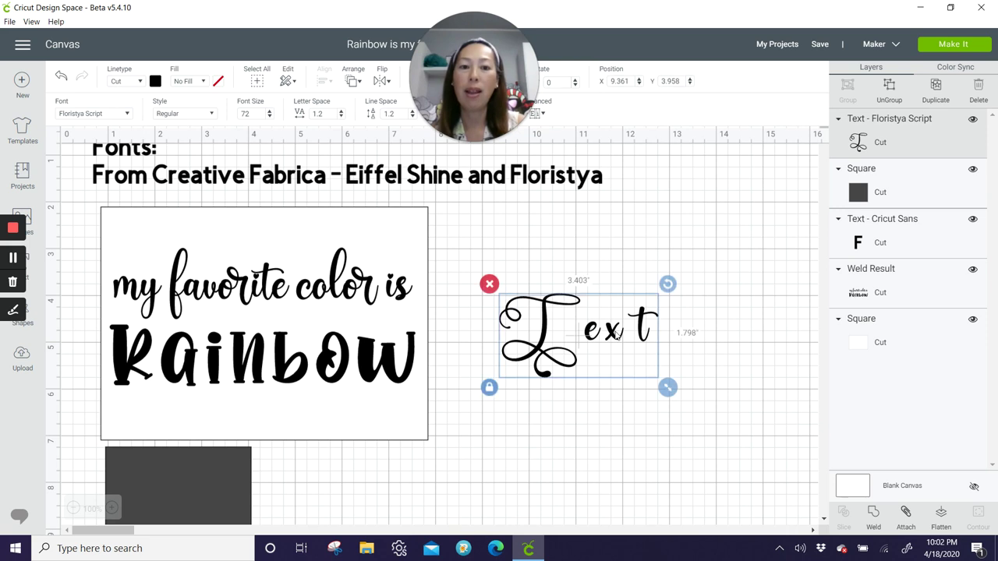
pyautogui.doubleClick(616, 335)
pyautogui.press('BackSpace')
pyautogui.press('BackSpace')
pyautogui.press('BackSpace')
pyautogui.press('BackSpace')
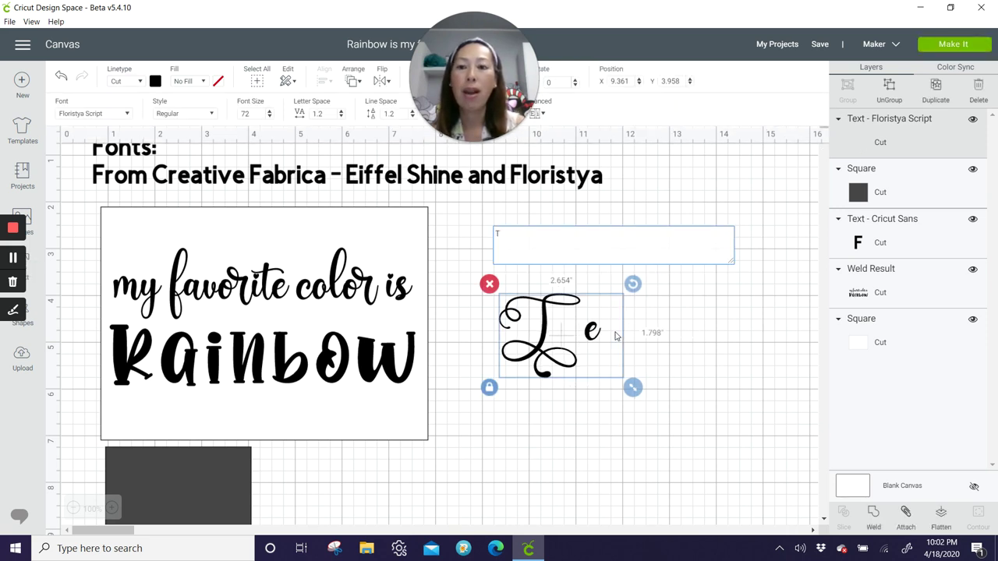
pyautogui.write('my favo')
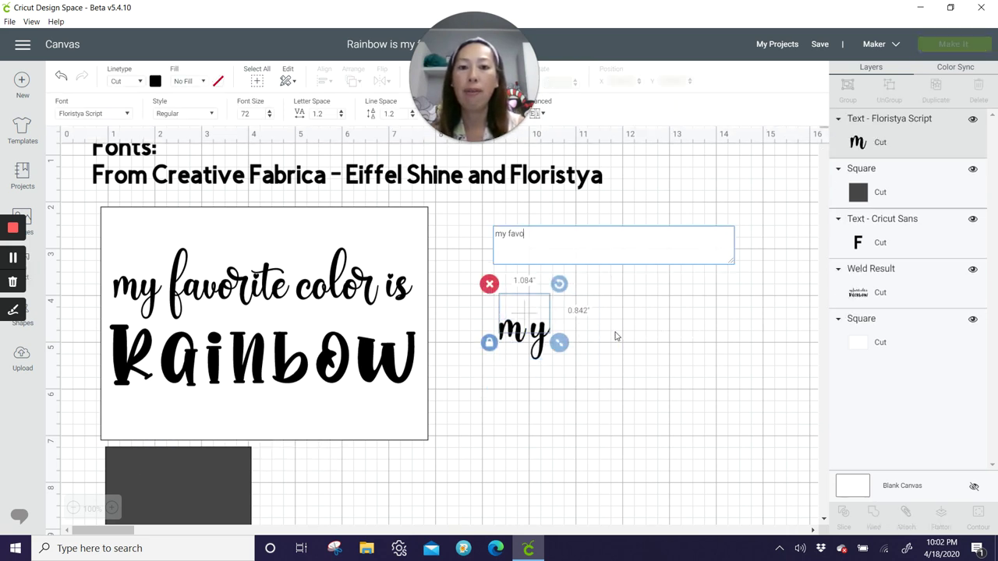
pyautogui.write('rite color is')
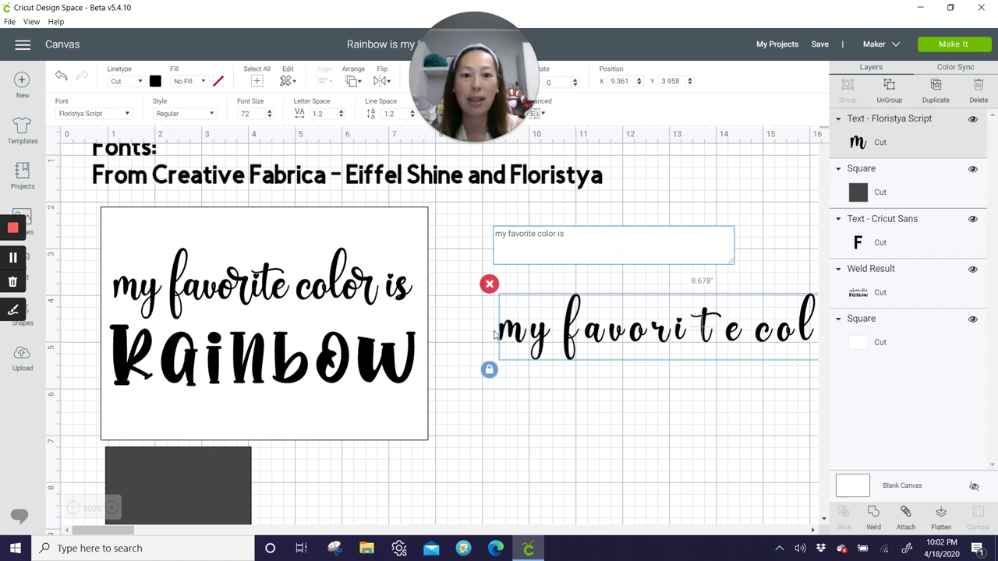
pyautogui.moveTo(639, 335); pyautogui.dragTo(575, 327)
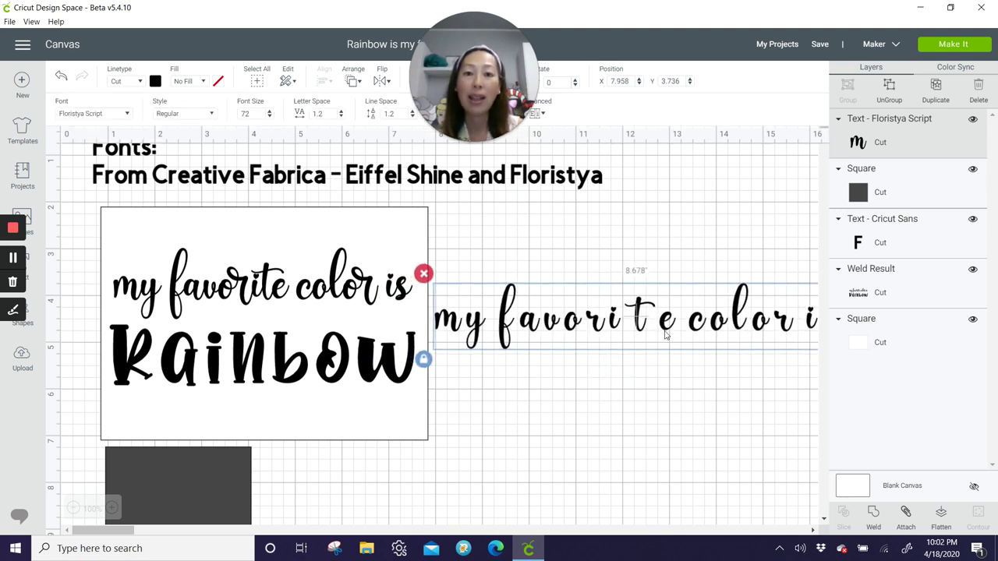
pyautogui.click(463, 549)
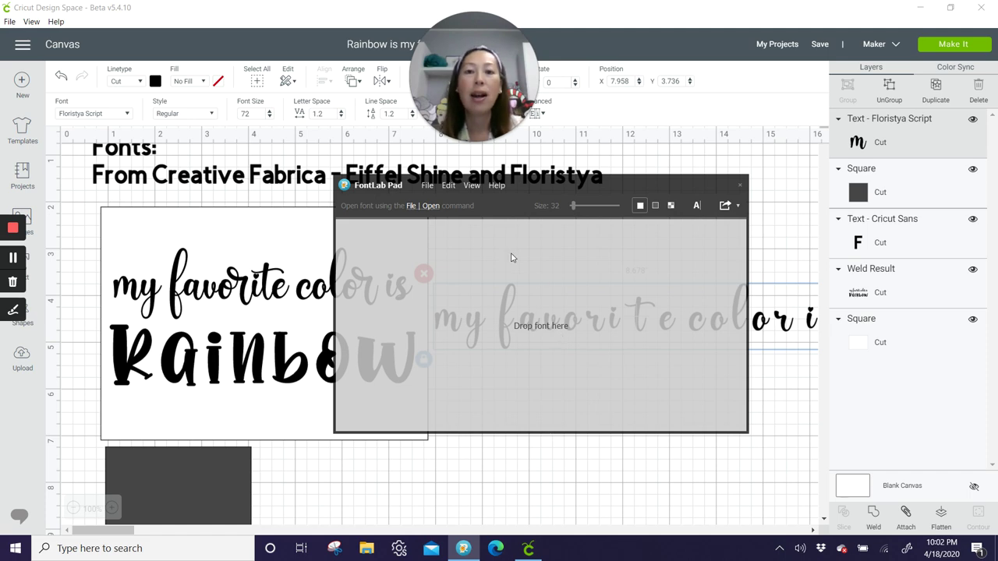
# Import the Floristya Script regular font from its zip in Downloads into FontLab Pad
pyautogui.click(429, 186)
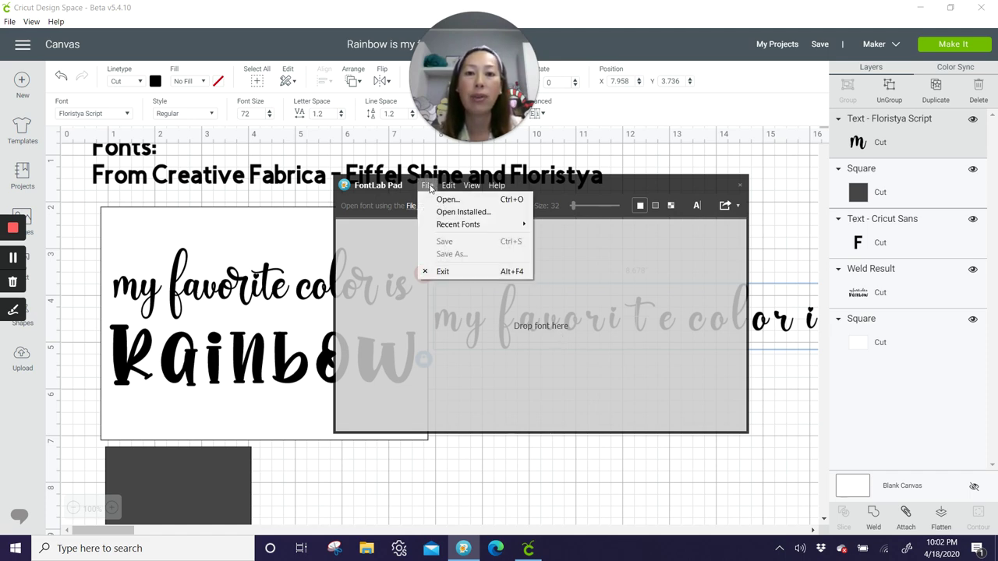
pyautogui.click(444, 200)
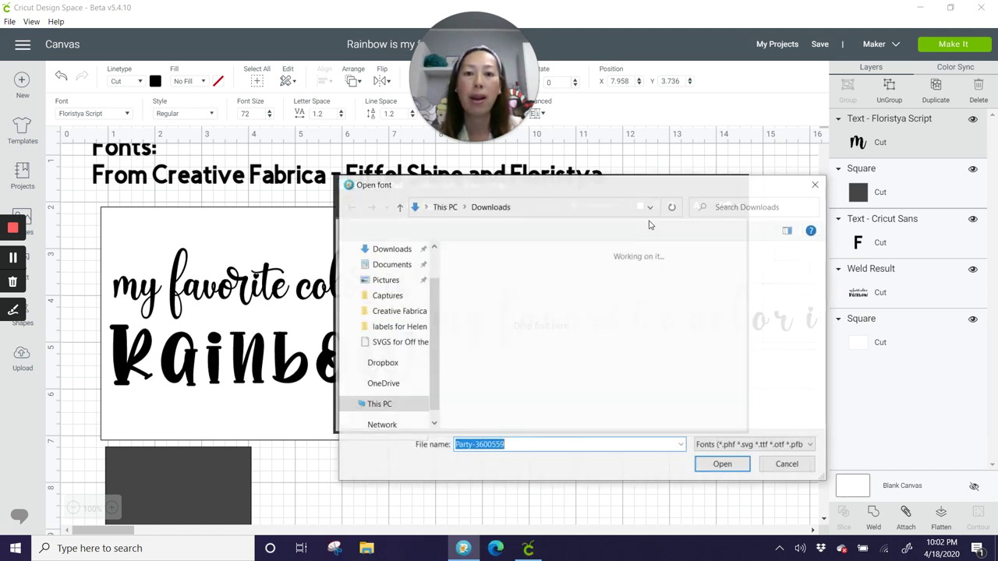
pyautogui.click(744, 206)
pyautogui.write('flo')
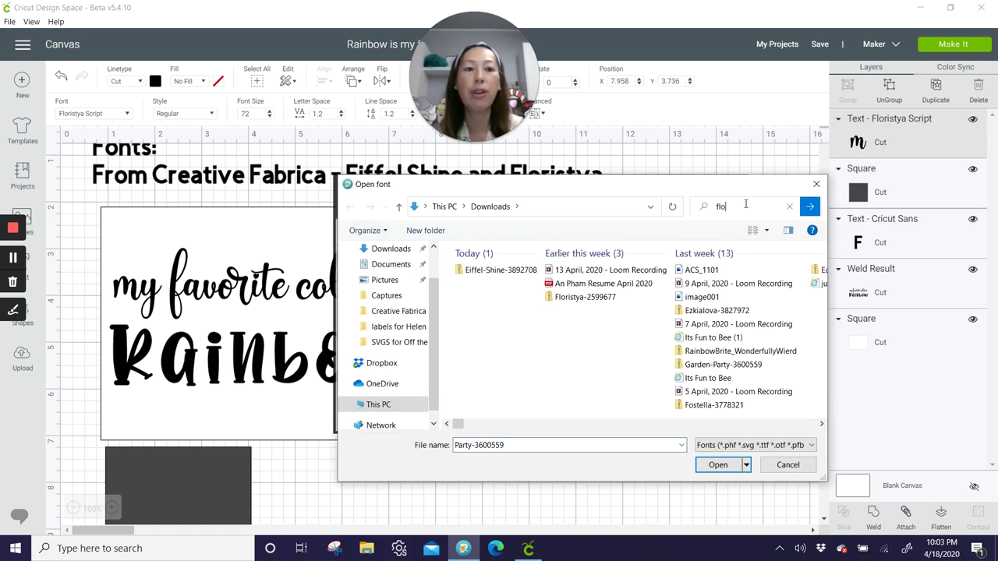
pyautogui.write('ti')
pyautogui.press('BackSpace')
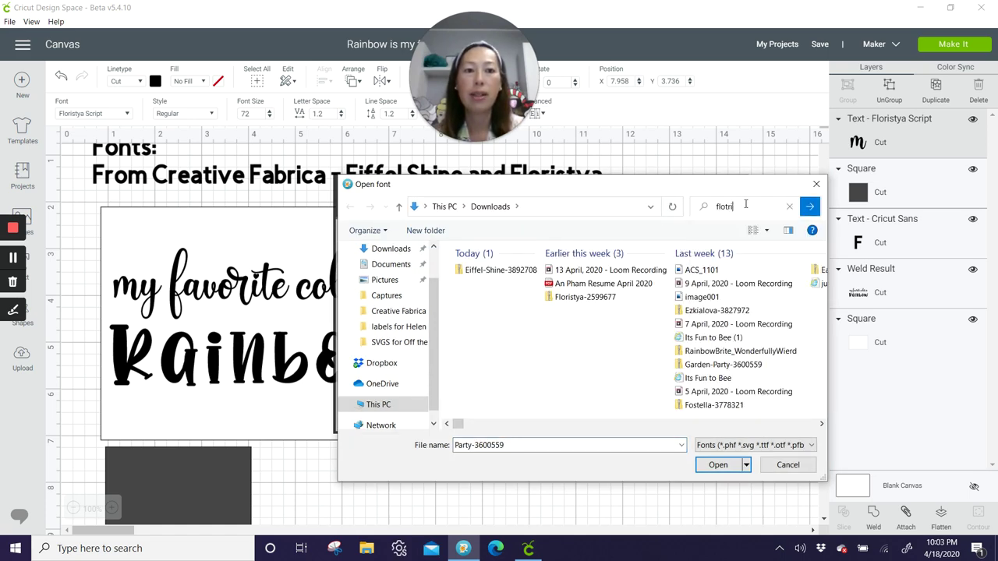
pyautogui.press('BackSpace')
pyautogui.write('rist')
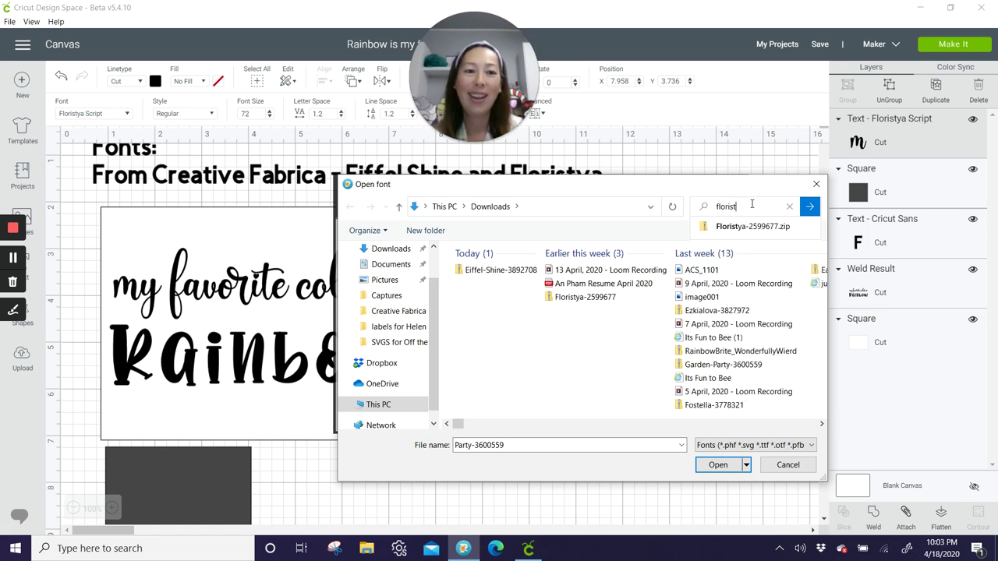
pyautogui.click(746, 228)
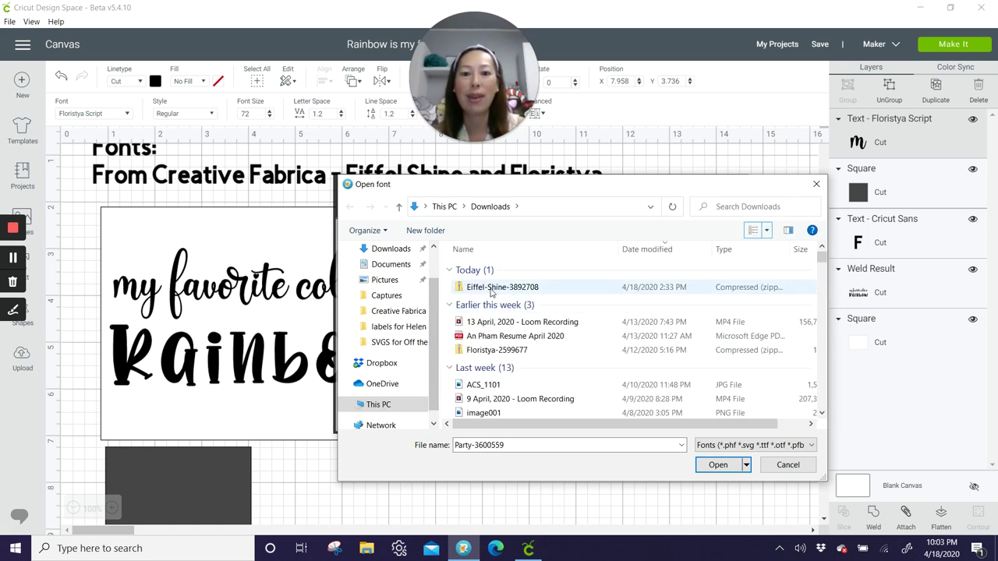
pyautogui.doubleClick(496, 352)
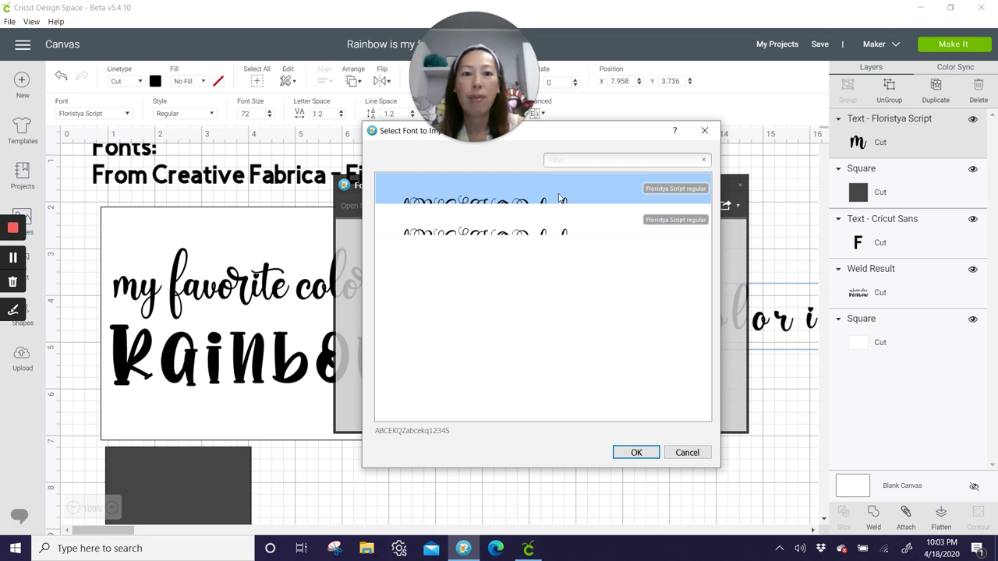
pyautogui.click(636, 453)
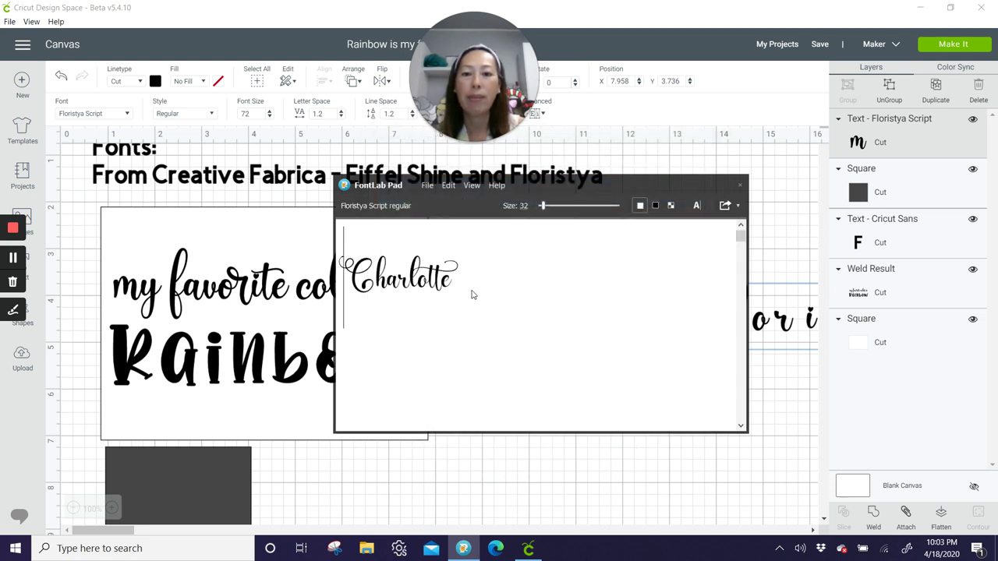
# Replace the sample word Charlotte with 'my favorite color is' and show the copy/save options
pyautogui.moveTo(479, 279); pyautogui.dragTo(345, 273)
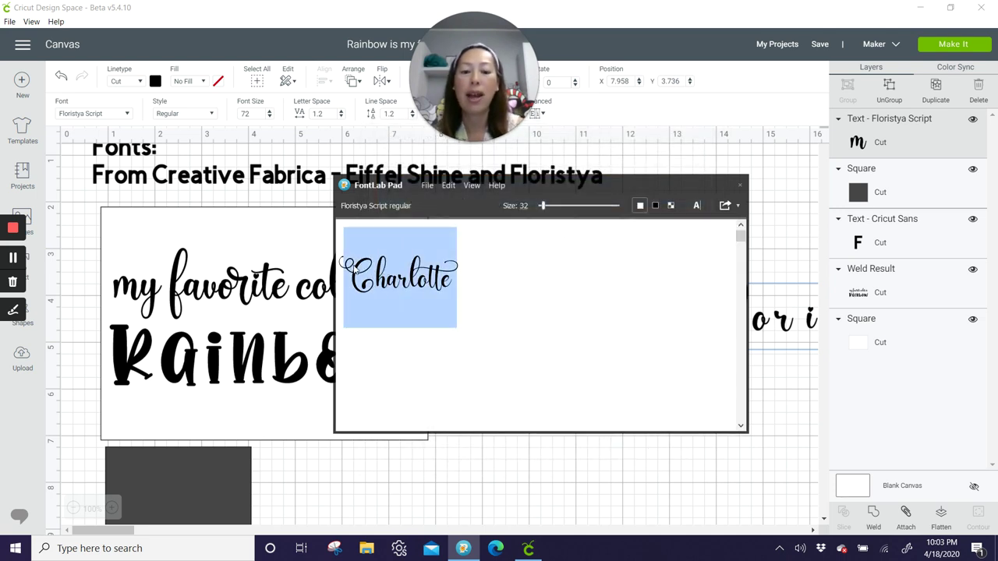
pyautogui.write('my favorite')
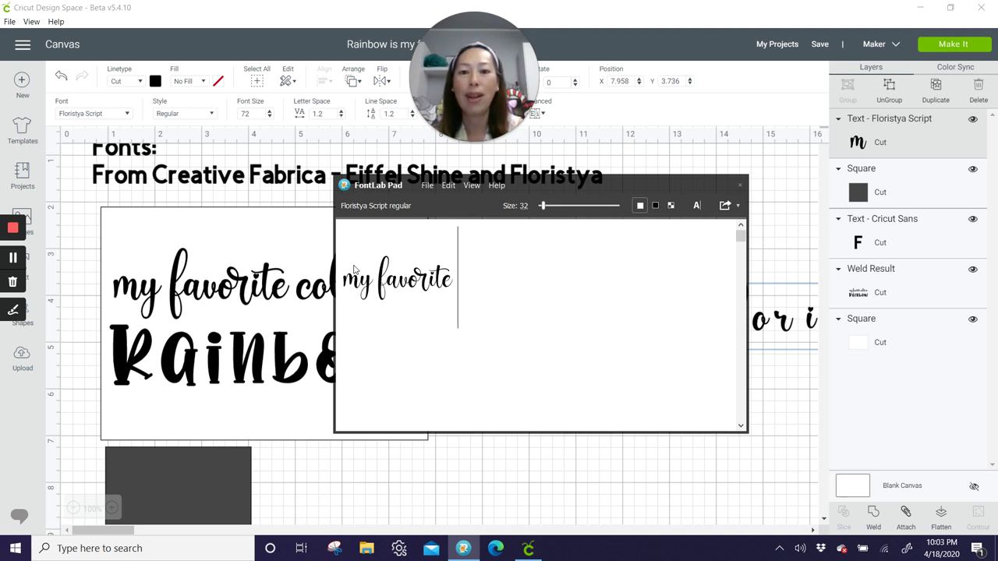
pyautogui.write(' color is')
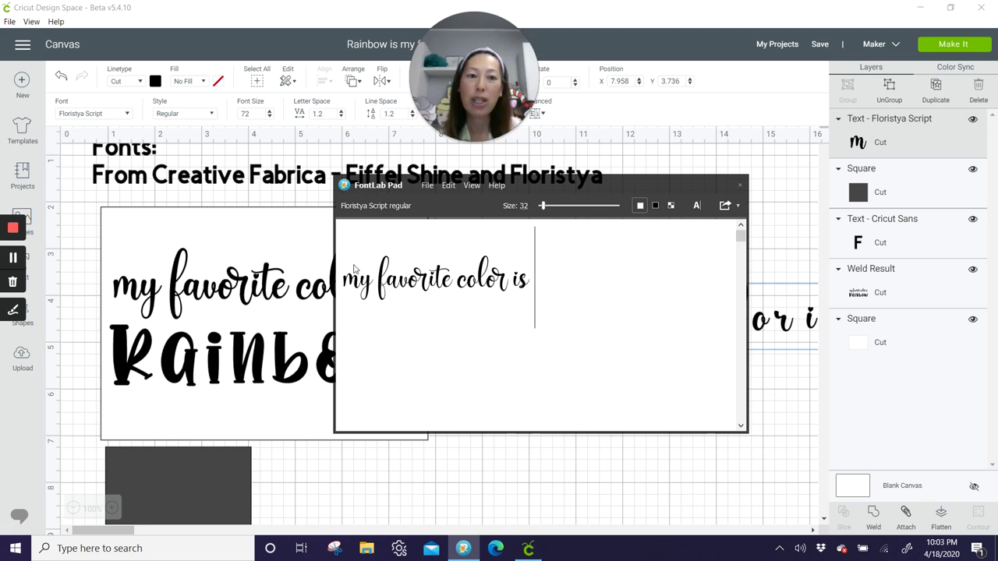
pyautogui.click(738, 205)
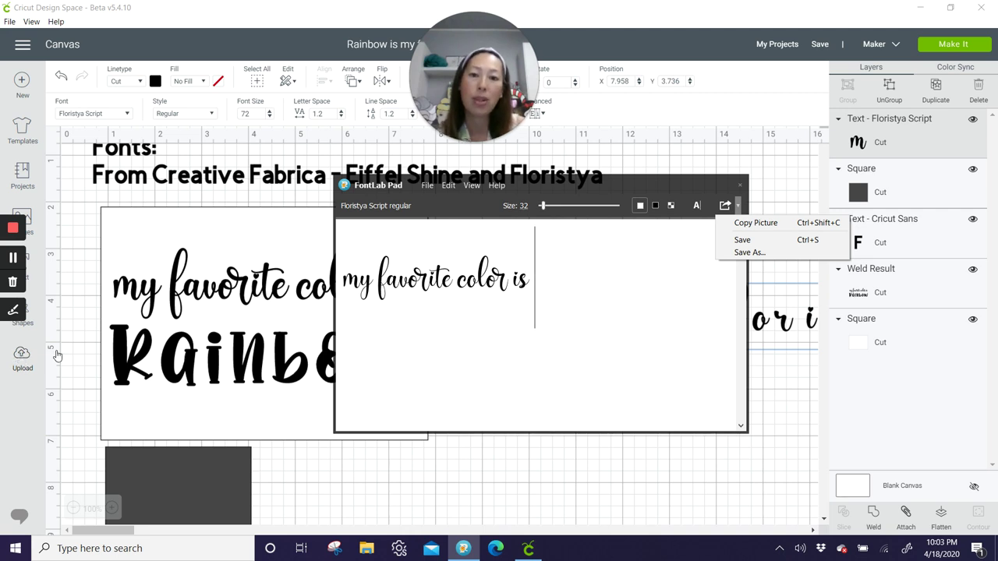
# Close FontLab Pad and move the script phrase below the white card
pyautogui.click(741, 185)
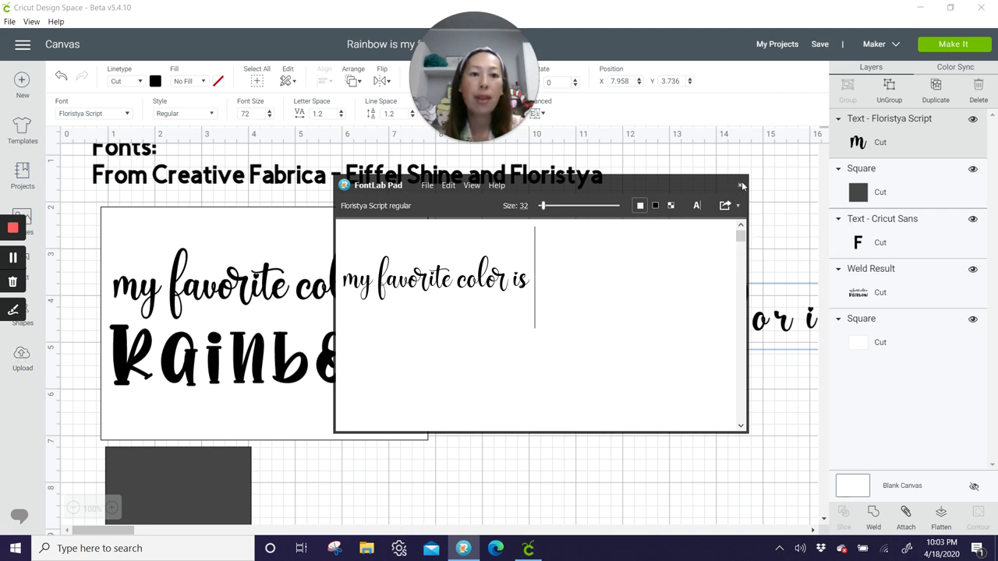
pyautogui.click(741, 186)
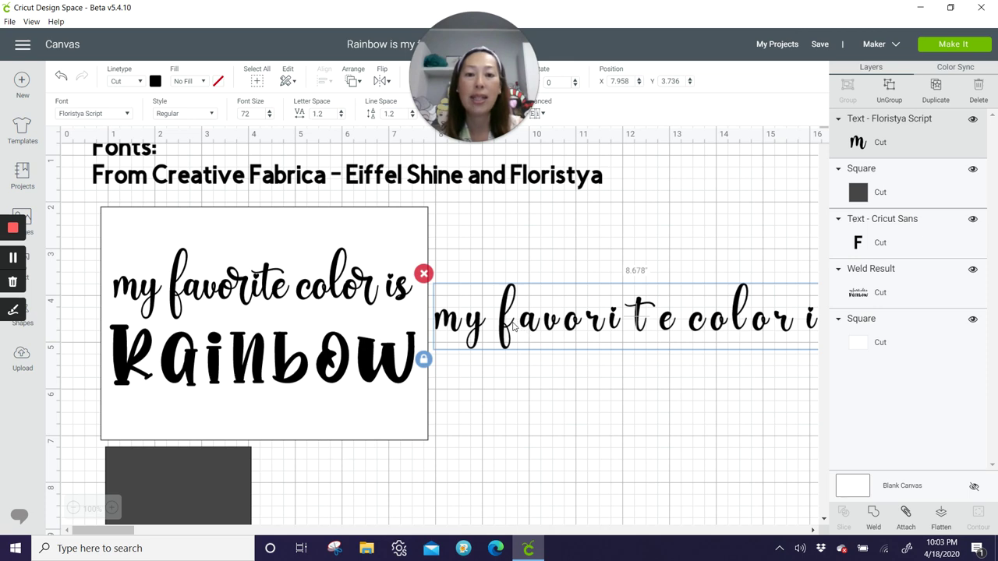
pyautogui.moveTo(512, 326); pyautogui.dragTo(398, 471)
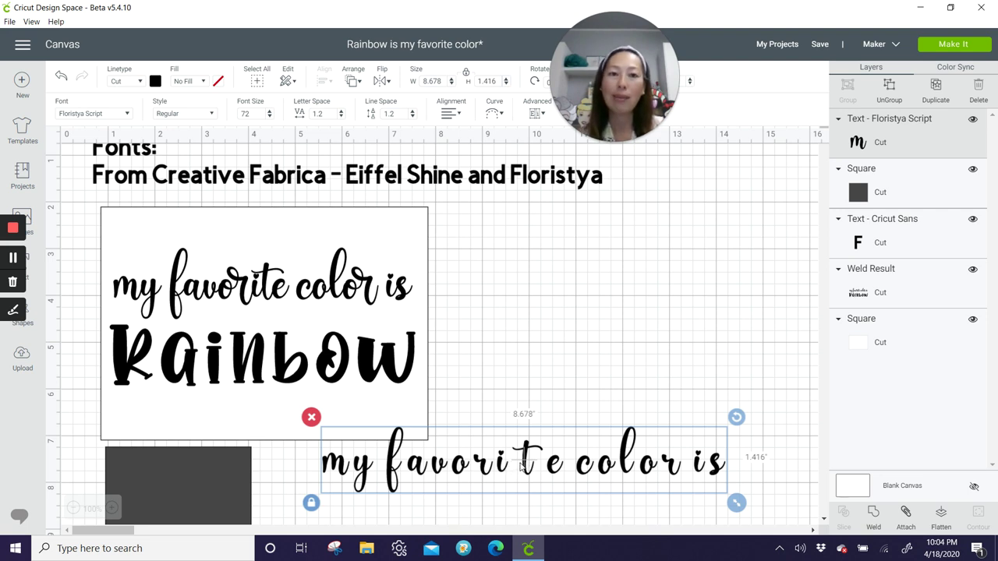
# Ungroup the phrase into letters and nudge the y, a and v closer together
pyautogui.click(889, 86)
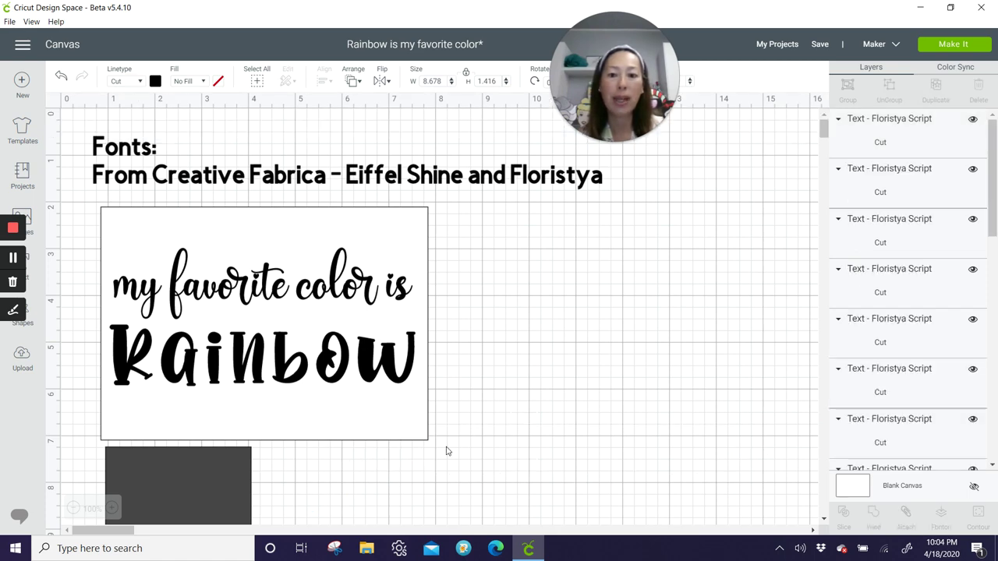
pyautogui.click(363, 471)
pyautogui.moveTo(363, 471); pyautogui.dragTo(354, 468)
pyautogui.moveTo(419, 465); pyautogui.dragTo(410, 466)
pyautogui.click(434, 474)
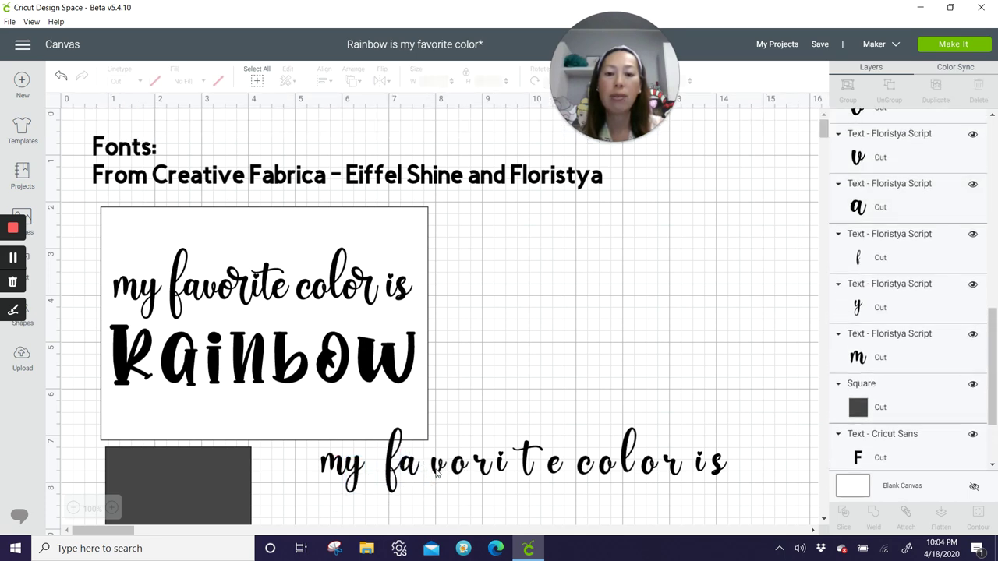
pyautogui.click(427, 472)
pyautogui.moveTo(423, 470); pyautogui.dragTo(421, 470)
pyautogui.moveTo(313, 460); pyautogui.dragTo(744, 503)
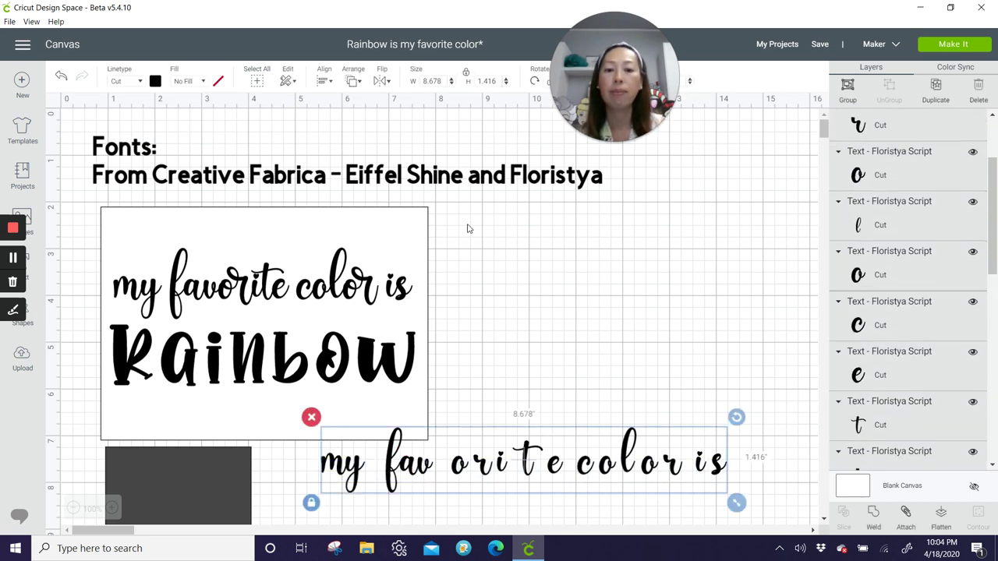
# Colour the script phrase light yellow and enlarge it to about 11.358 inches wide
pyautogui.click(156, 82)
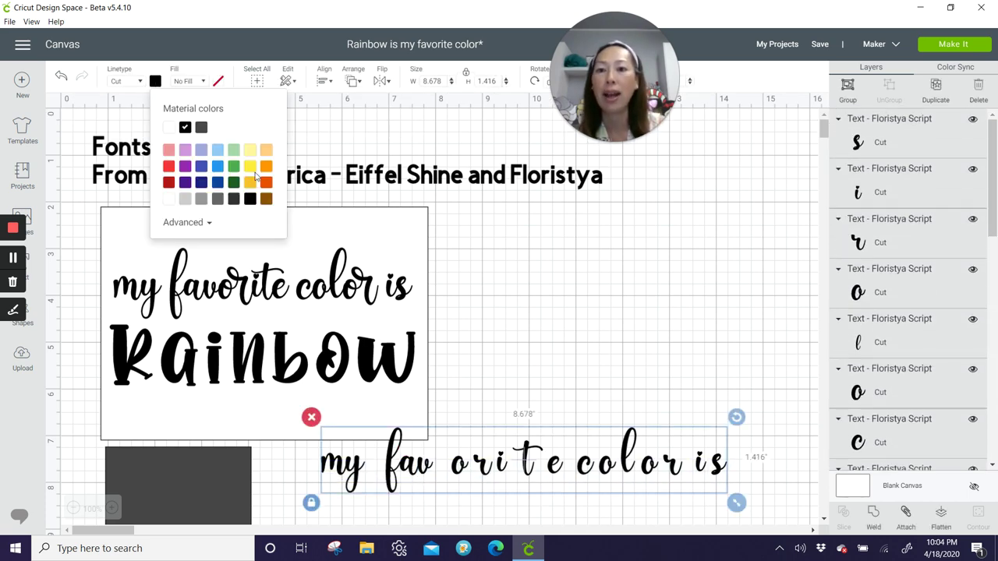
pyautogui.click(232, 156)
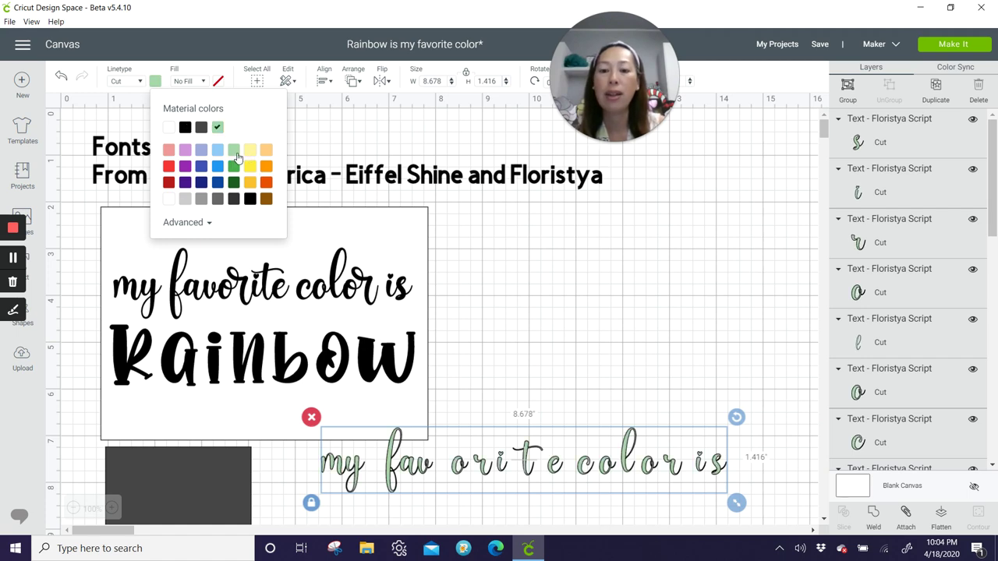
pyautogui.click(251, 151)
pyautogui.scroll(-3, 616, 414)
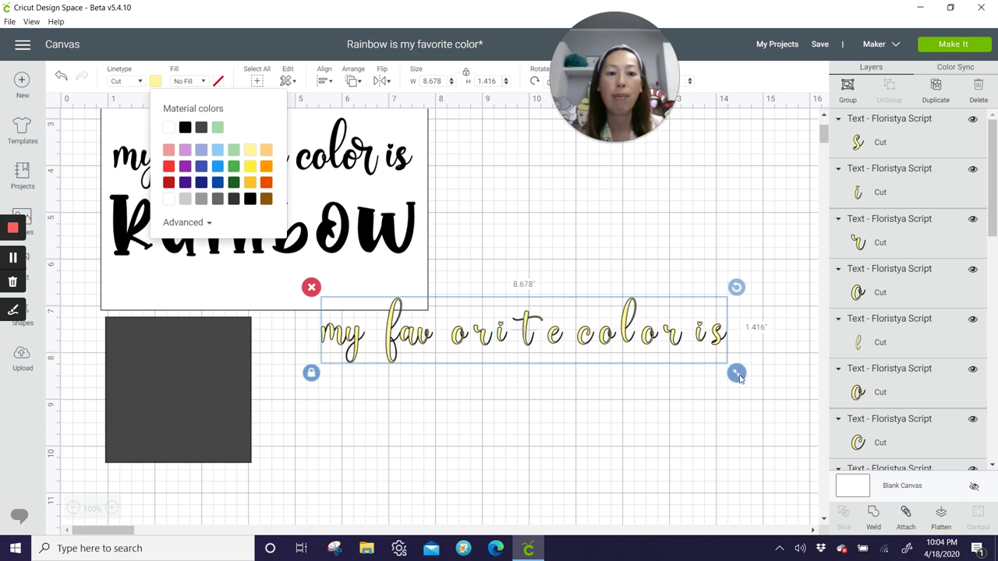
pyautogui.moveTo(737, 376); pyautogui.dragTo(828, 454)
pyautogui.moveTo(647, 344); pyautogui.dragTo(595, 357)
pyautogui.moveTo(758, 396); pyautogui.dragTo(809, 405)
pyautogui.moveTo(305, 361); pyautogui.dragTo(330, 368)
# Move the o of favorite left so it sits tight against 'fav'
pyautogui.click(457, 448)
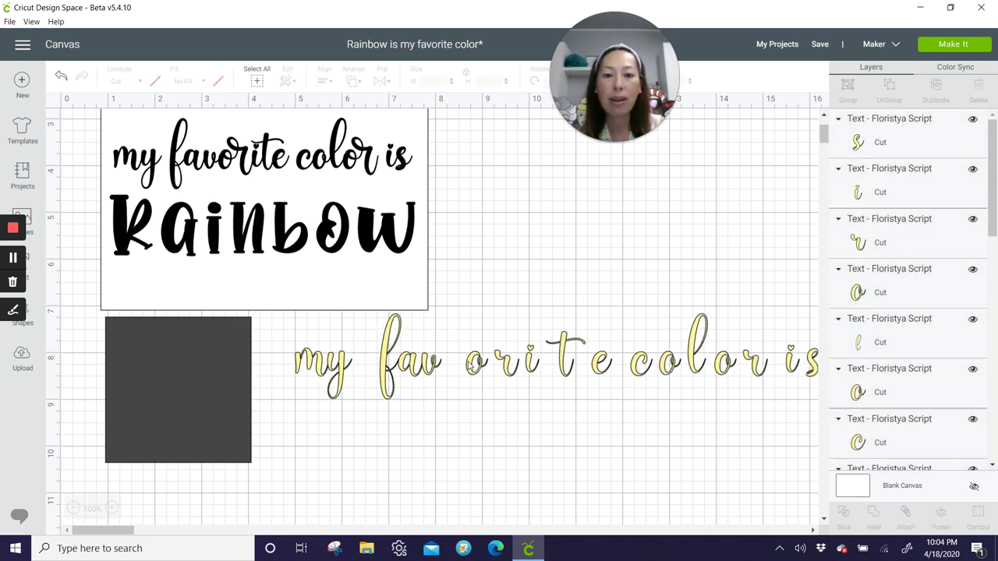
pyautogui.click(471, 365)
pyautogui.moveTo(460, 365); pyautogui.dragTo(446, 365)
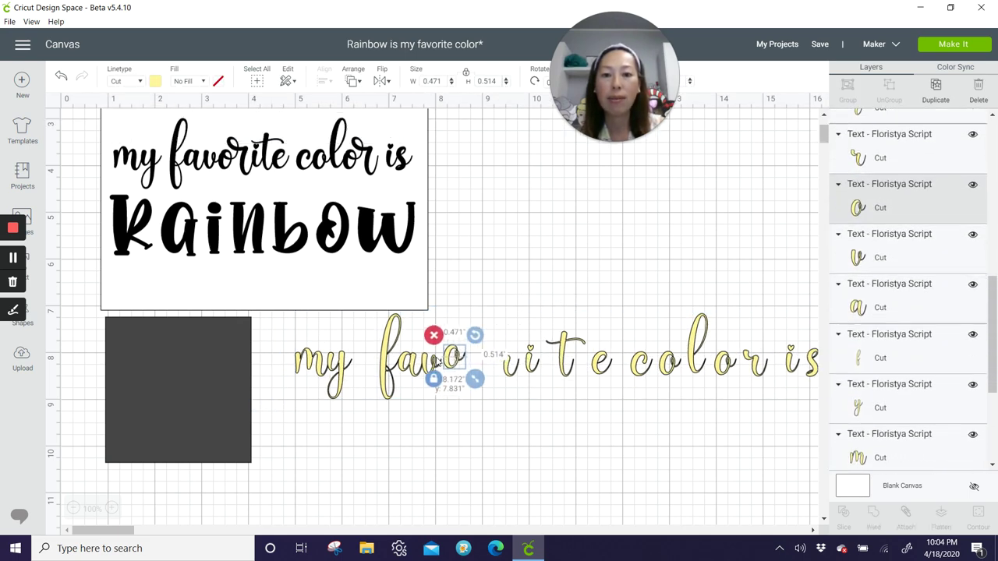
pyautogui.moveTo(437, 363); pyautogui.dragTo(433, 362)
pyautogui.click(466, 423)
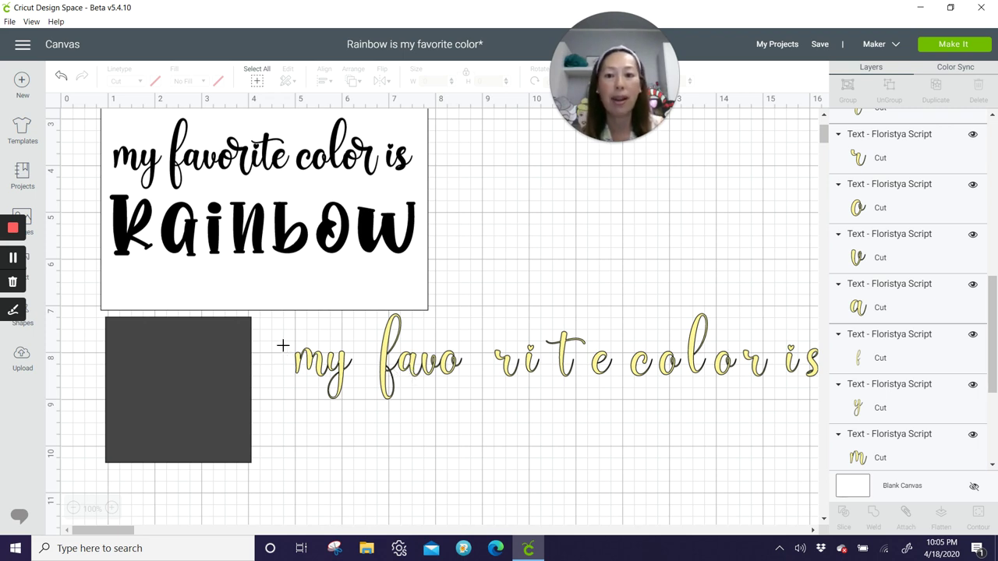
# Duplicate 'my', drop the copy below, and enlarge both to about 2.136 inches wide
pyautogui.moveTo(286, 351); pyautogui.dragTo(352, 400)
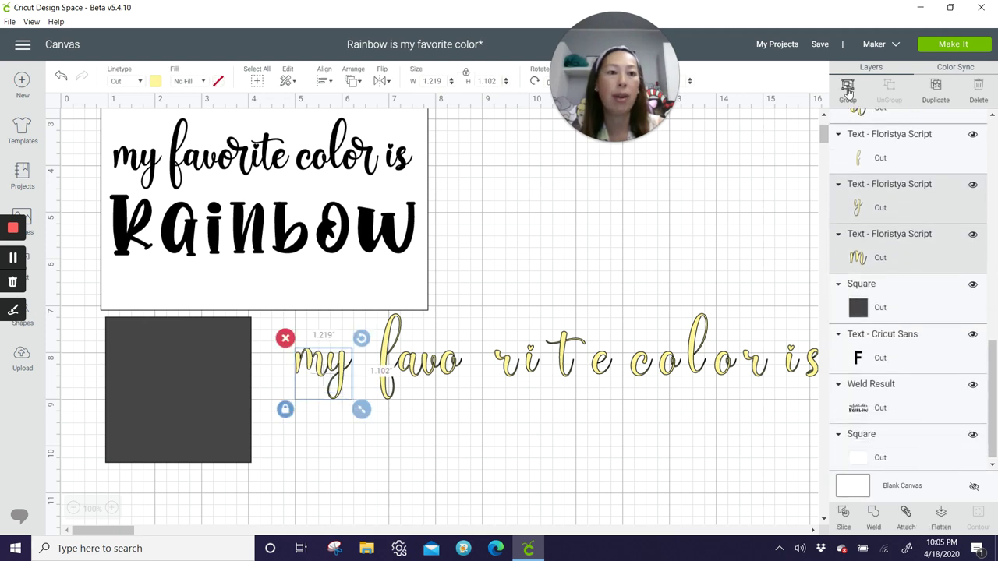
pyautogui.click(937, 88)
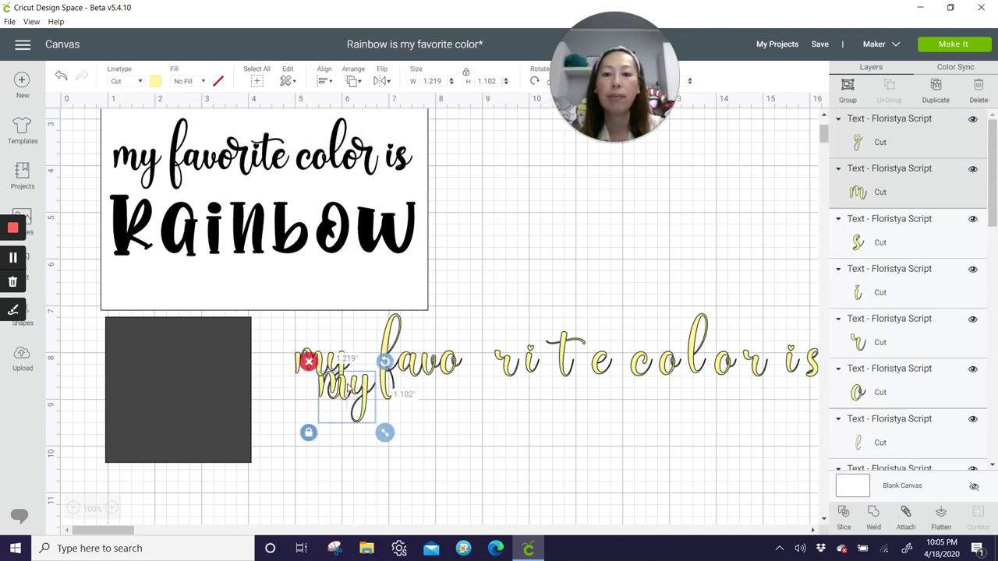
pyautogui.moveTo(351, 394); pyautogui.dragTo(330, 442)
pyautogui.click(296, 385)
pyautogui.moveTo(281, 336); pyautogui.dragTo(486, 536)
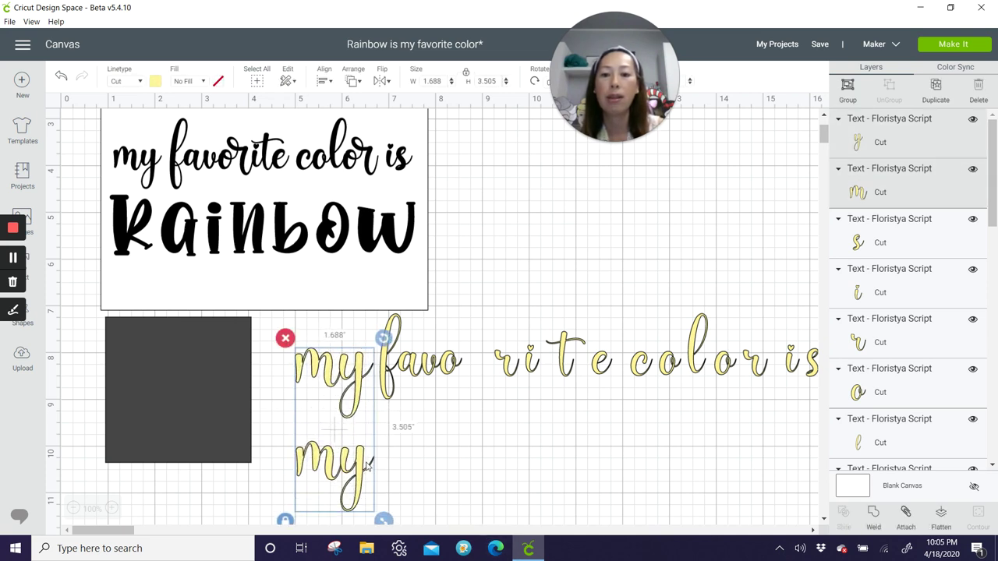
pyautogui.moveTo(366, 465); pyautogui.dragTo(380, 513)
pyautogui.click(435, 438)
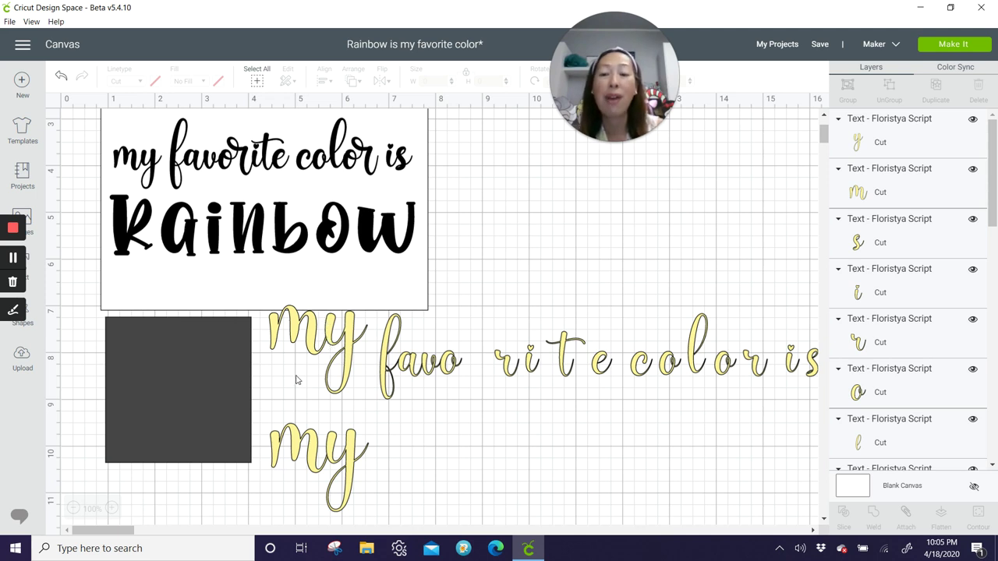
# Try different stacking orders for the script m, ending with it sent to the back
pyautogui.click(331, 347)
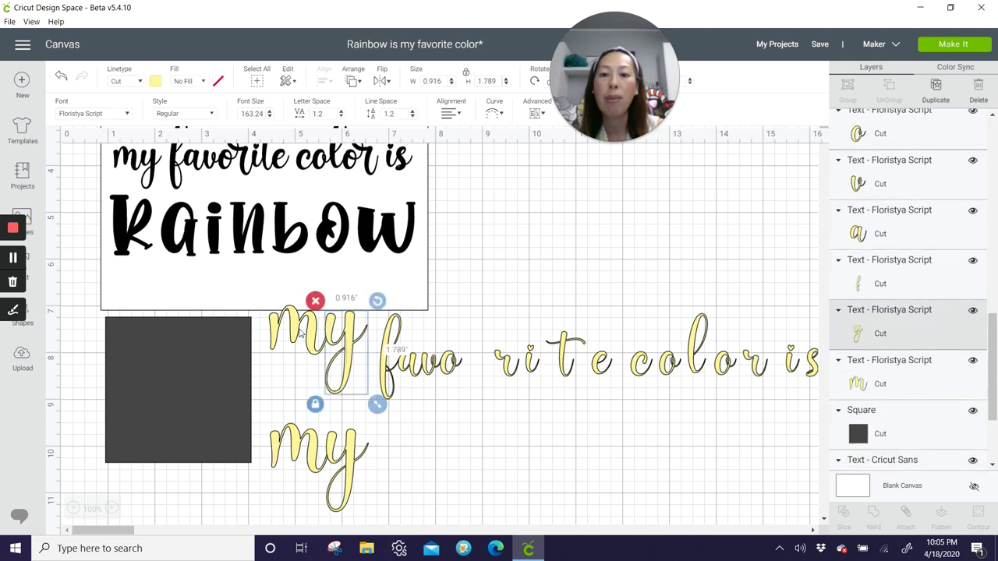
pyautogui.click(353, 81)
pyautogui.click(375, 158)
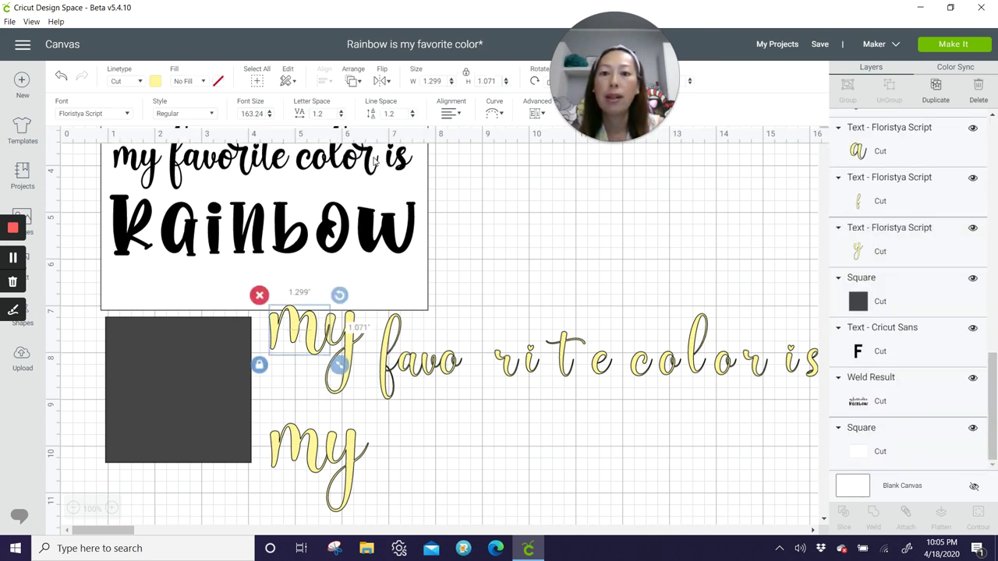
pyautogui.click(516, 287)
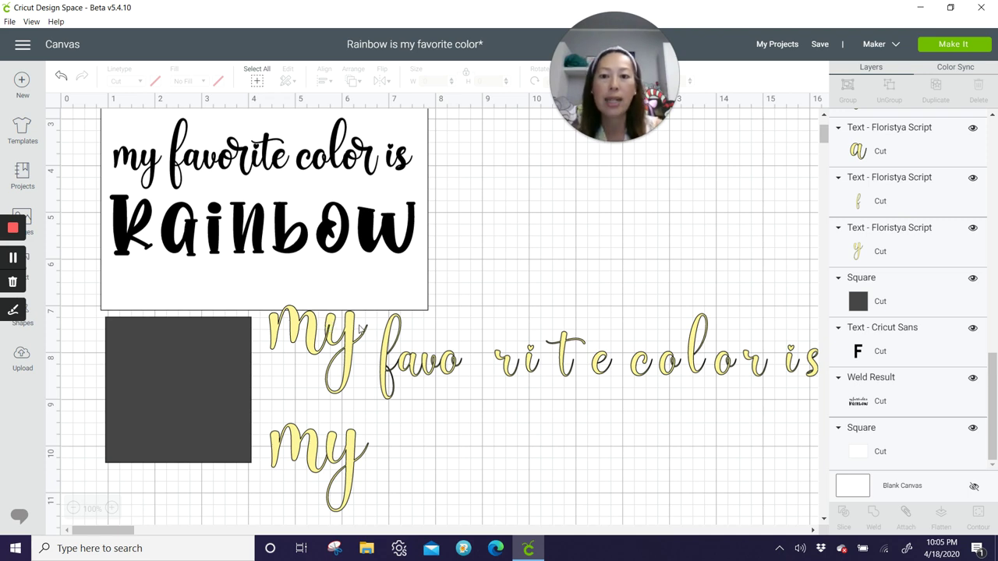
pyautogui.click(310, 330)
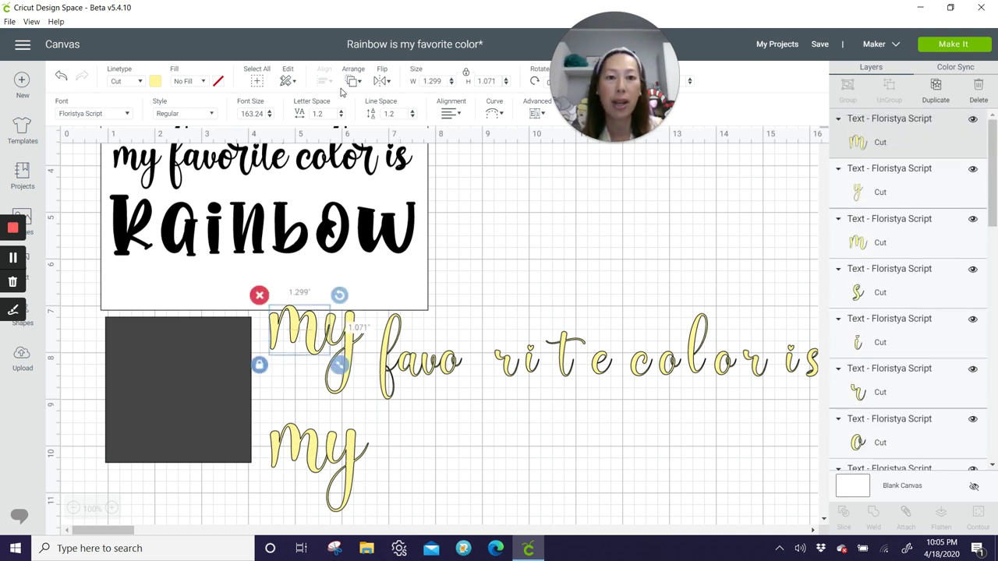
pyautogui.click(352, 81)
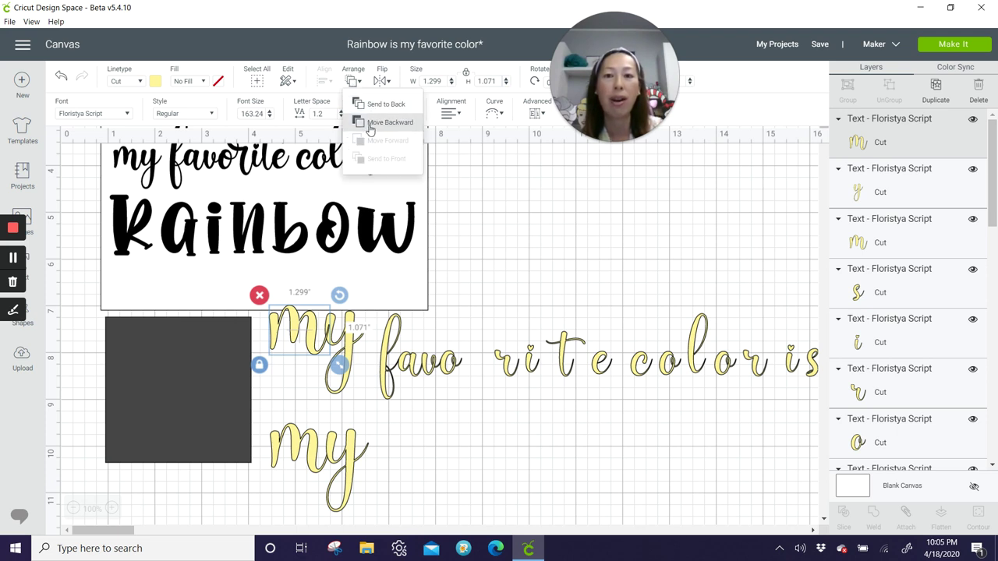
pyautogui.click(371, 128)
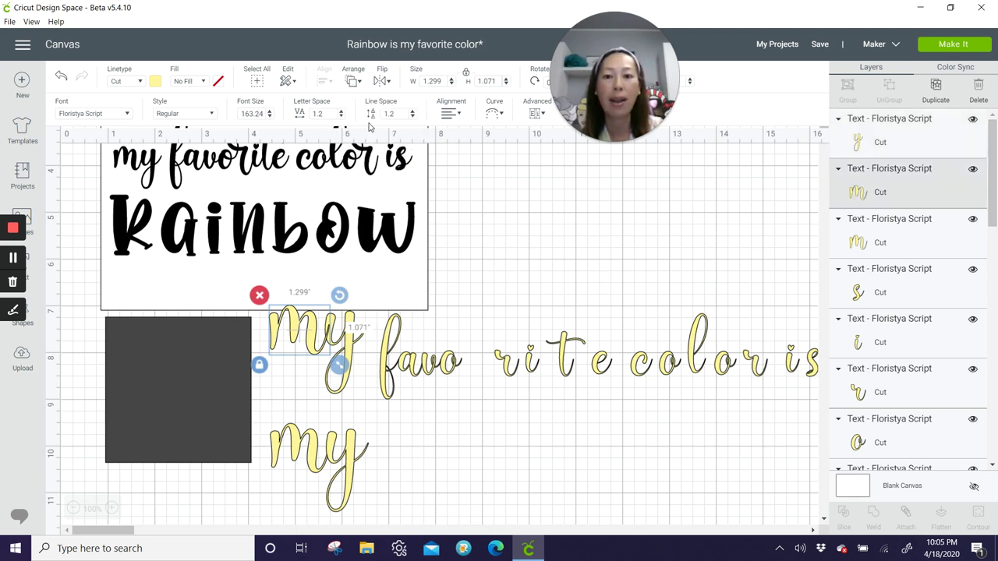
pyautogui.click(353, 78)
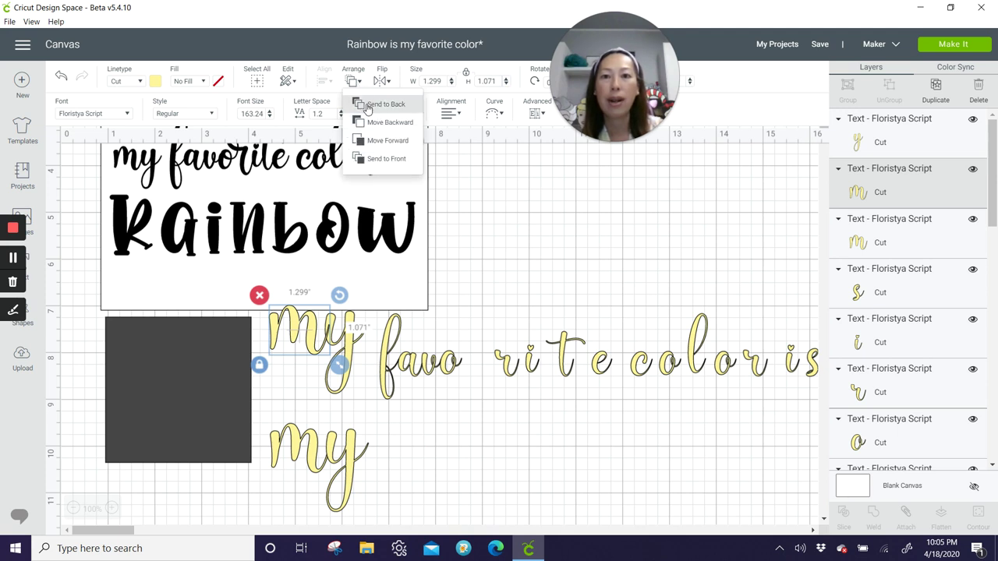
pyautogui.click(365, 102)
pyautogui.click(451, 274)
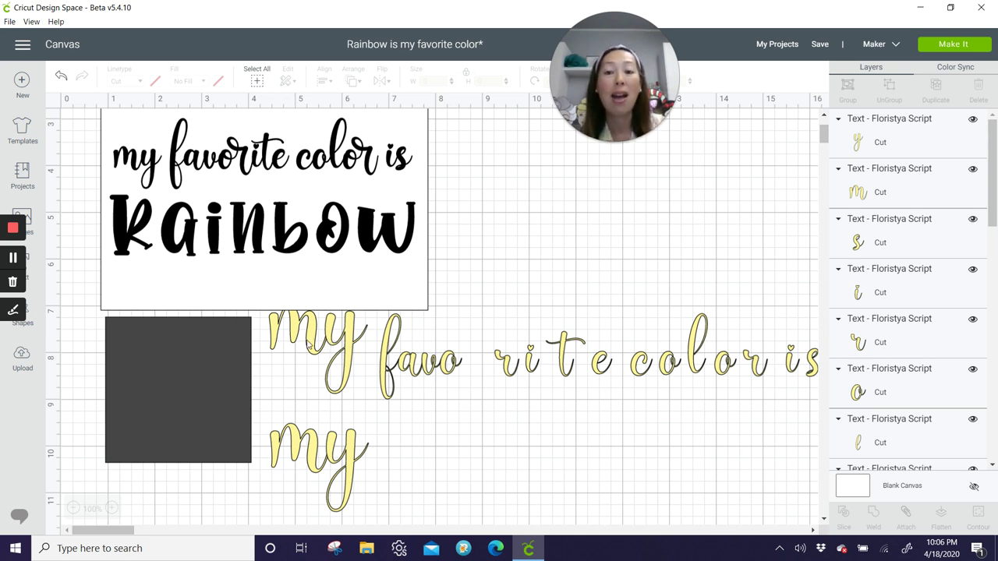
# Bring the script m to the front of the layer order
pyautogui.click(304, 337)
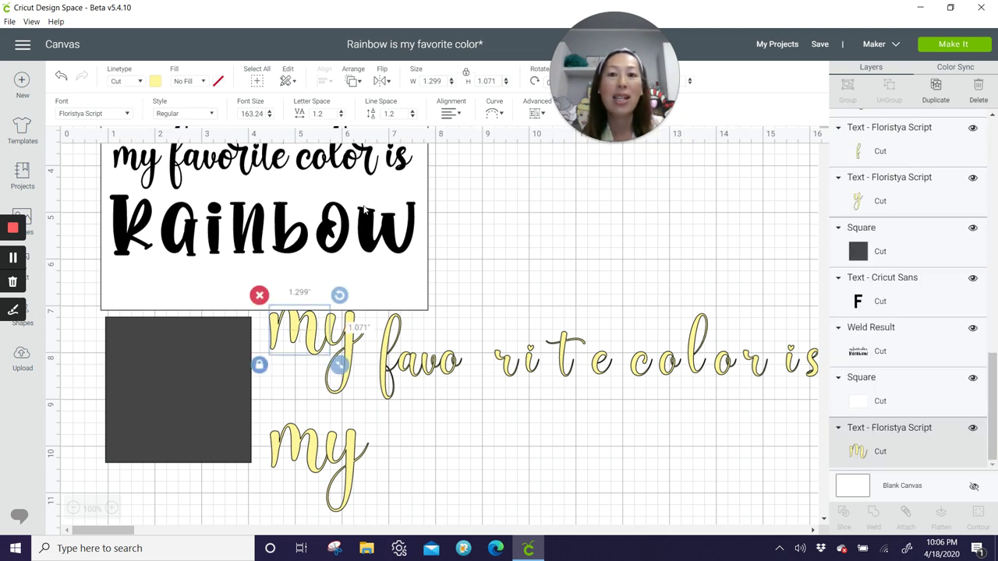
pyautogui.click(353, 83)
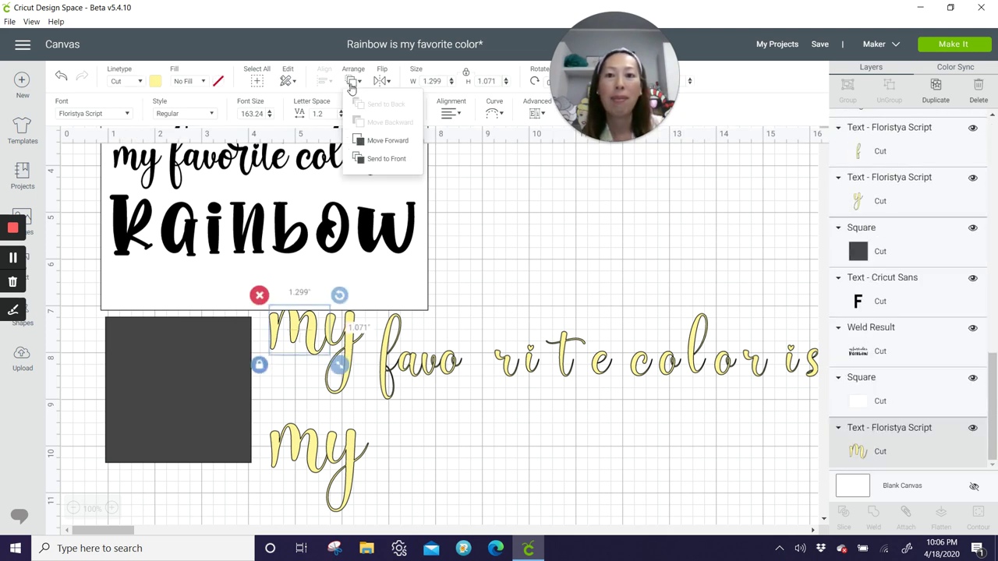
pyautogui.click(381, 160)
pyautogui.click(461, 454)
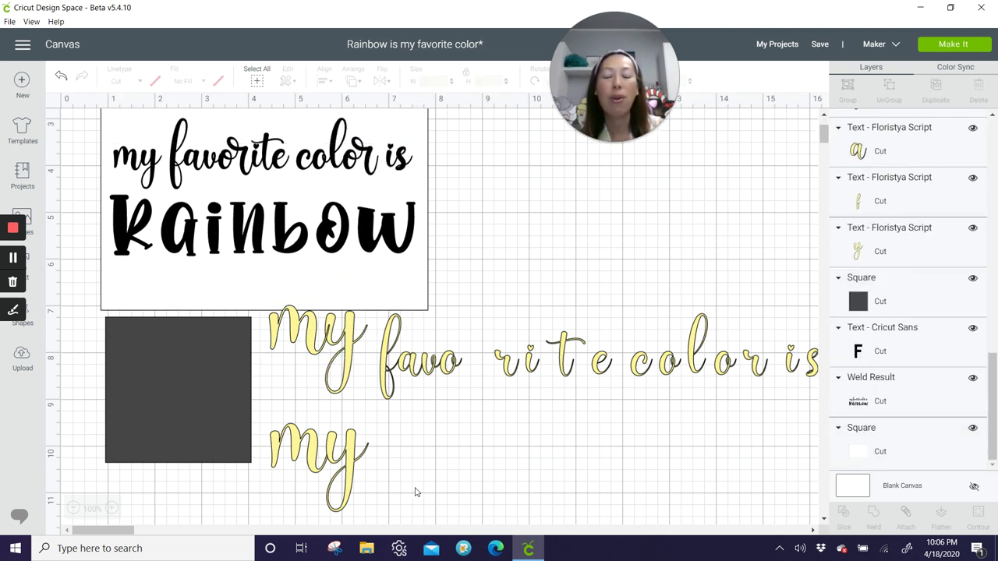
# Weld the lower 'my' into one shape, move it up, and enlarge it to 4.07 by 3.68 inches
pyautogui.moveTo(407, 462); pyautogui.dragTo(298, 473)
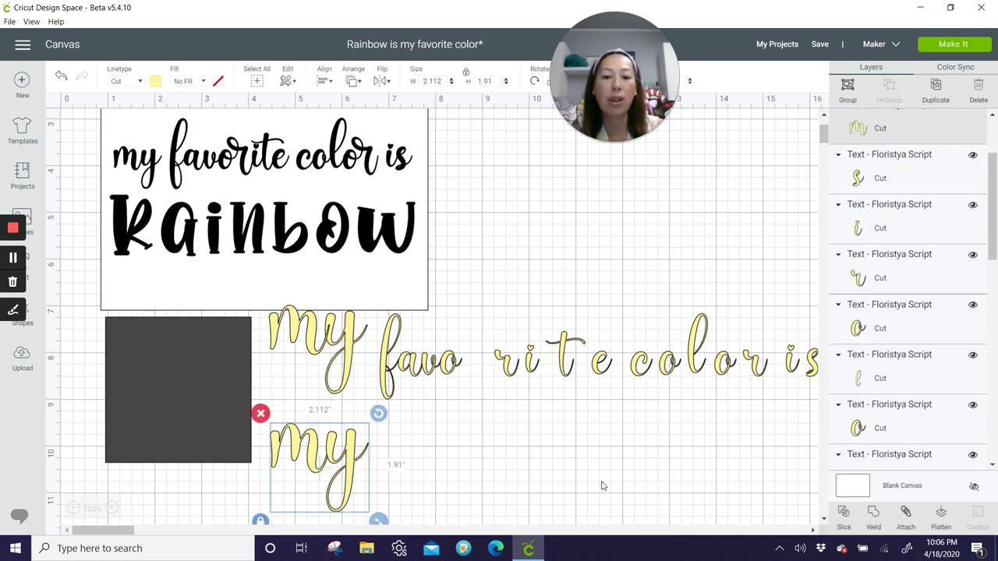
pyautogui.click(874, 516)
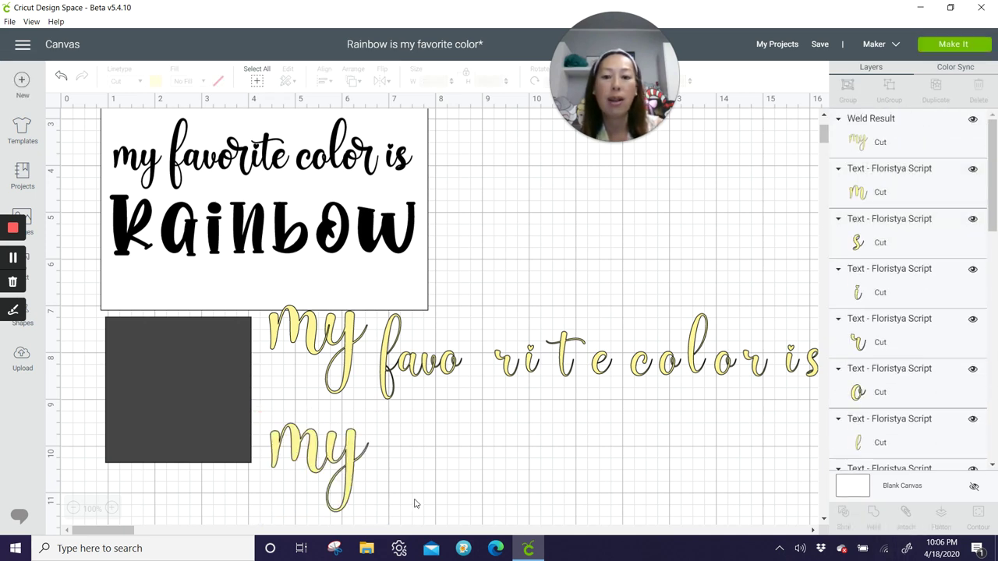
pyautogui.click(347, 465)
pyautogui.moveTo(347, 465); pyautogui.dragTo(380, 411)
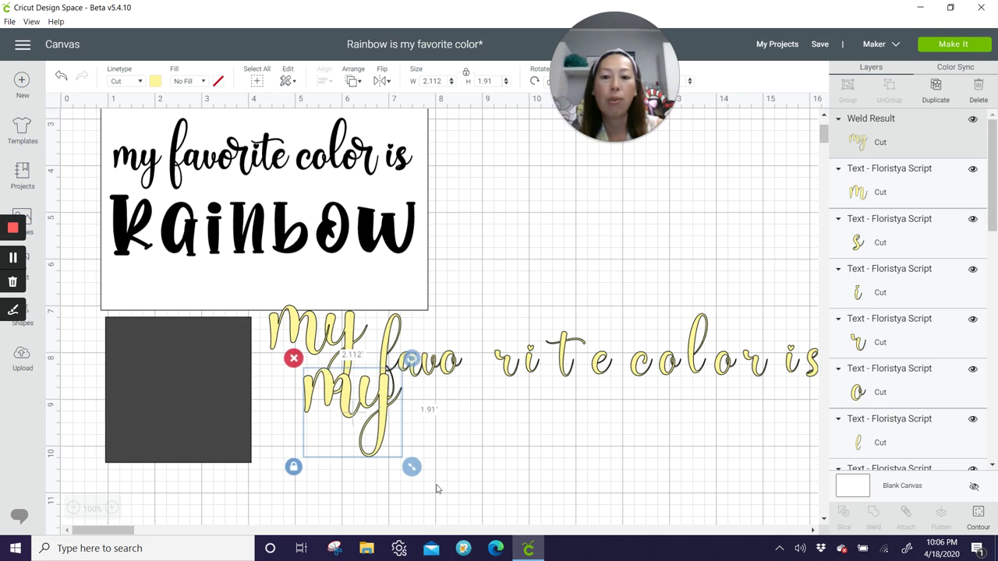
pyautogui.moveTo(412, 467); pyautogui.dragTo(499, 521)
pyautogui.moveTo(450, 436); pyautogui.dragTo(421, 467)
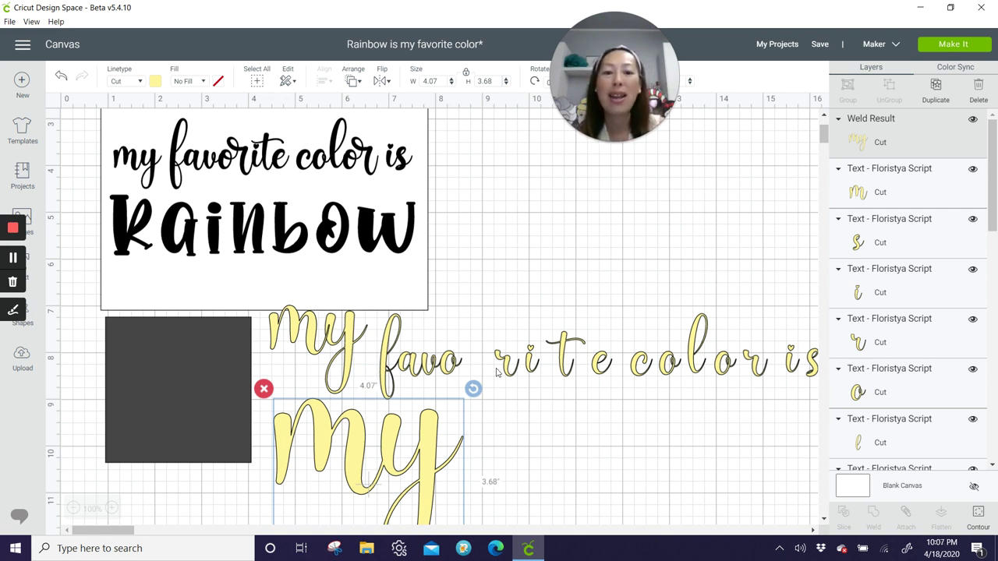
# Slide the script r left against 'favo' so the word reads 'favor'
pyautogui.moveTo(499, 371); pyautogui.dragTo(472, 365)
pyautogui.click(468, 390)
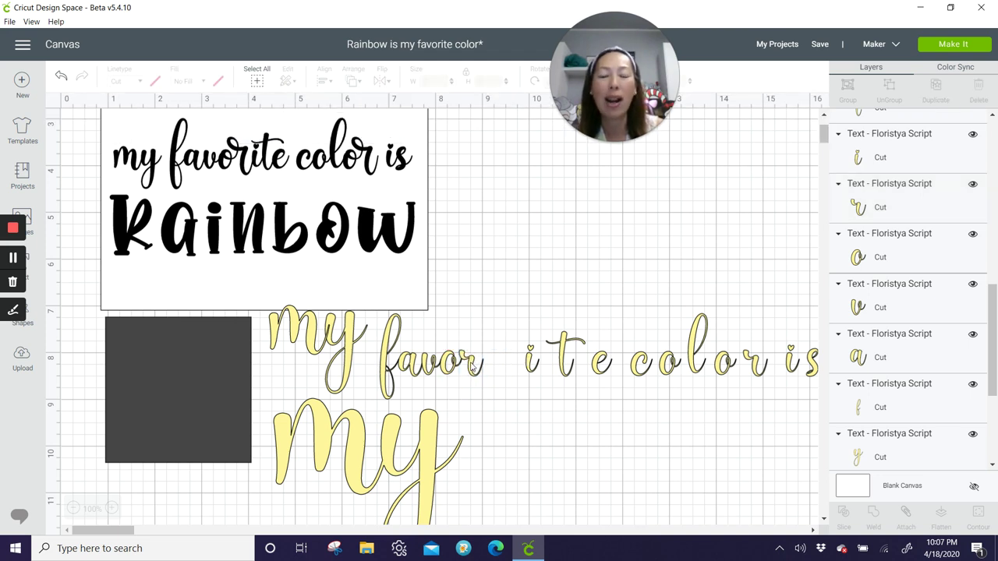
pyautogui.click(473, 364)
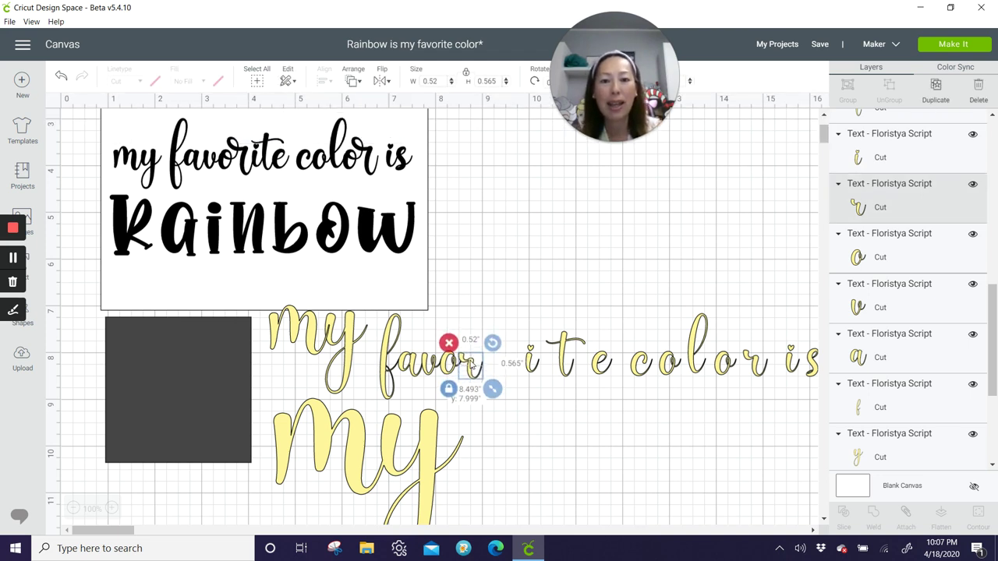
pyautogui.moveTo(471, 366); pyautogui.dragTo(468, 362)
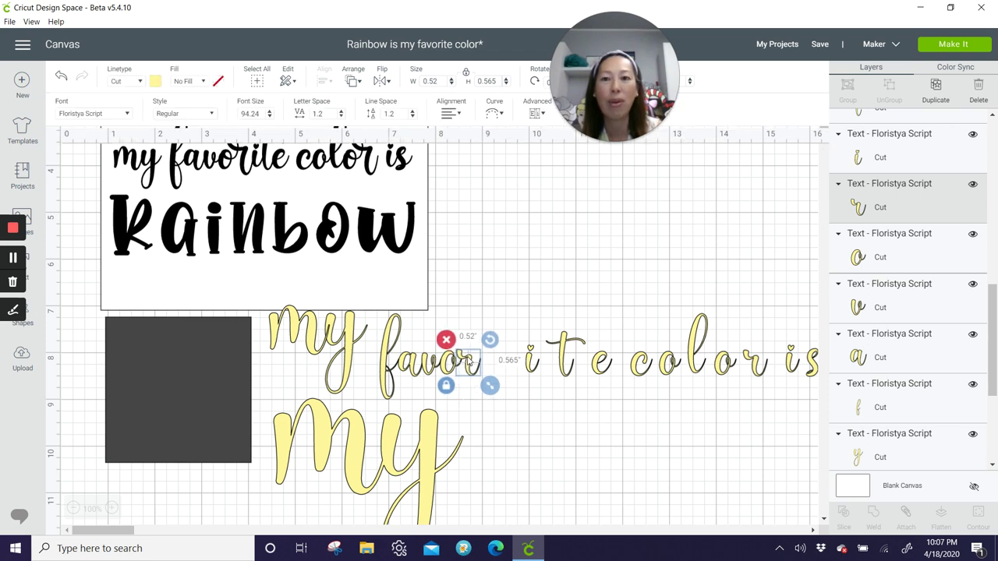
pyautogui.click(540, 421)
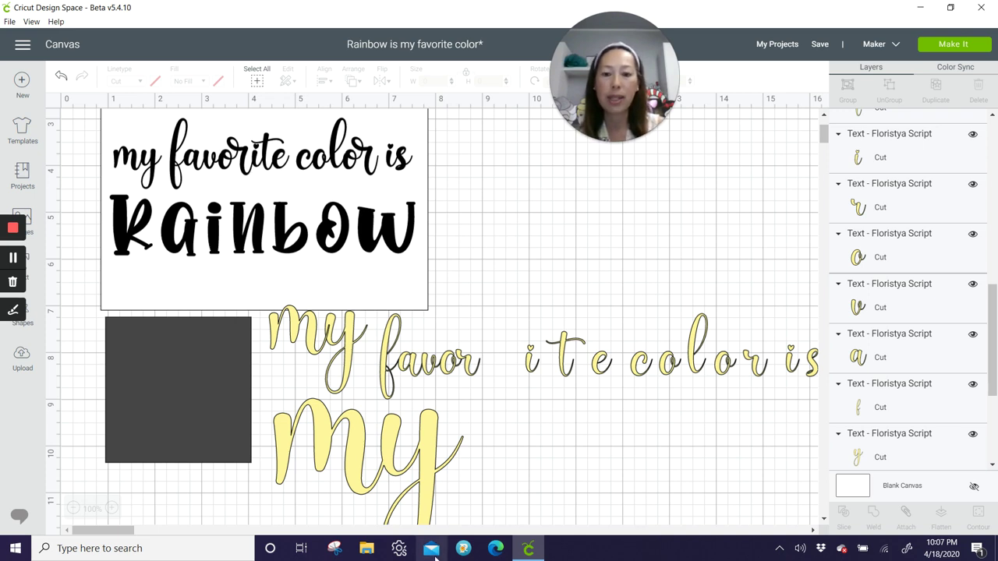
pyautogui.click(463, 550)
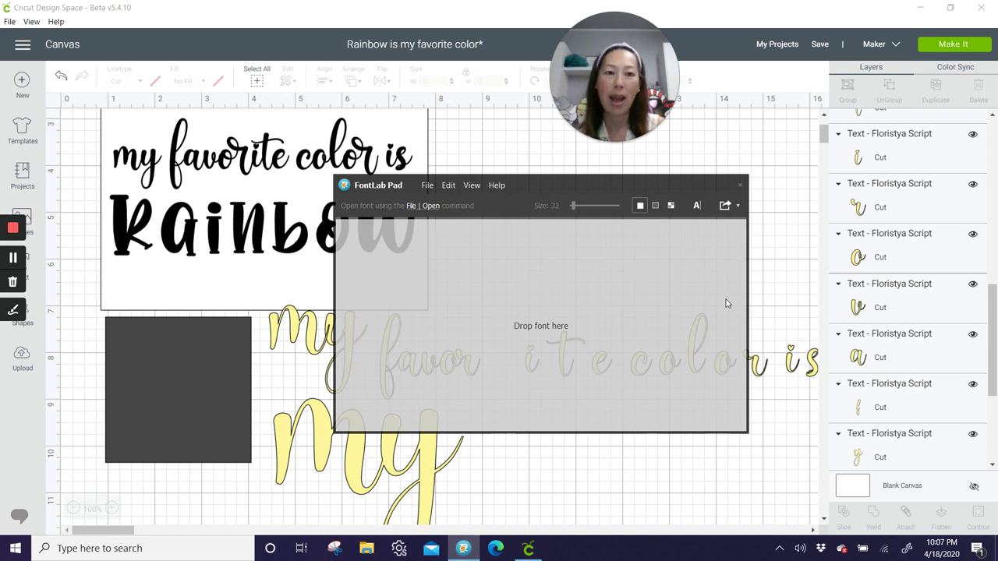
pyautogui.click(739, 186)
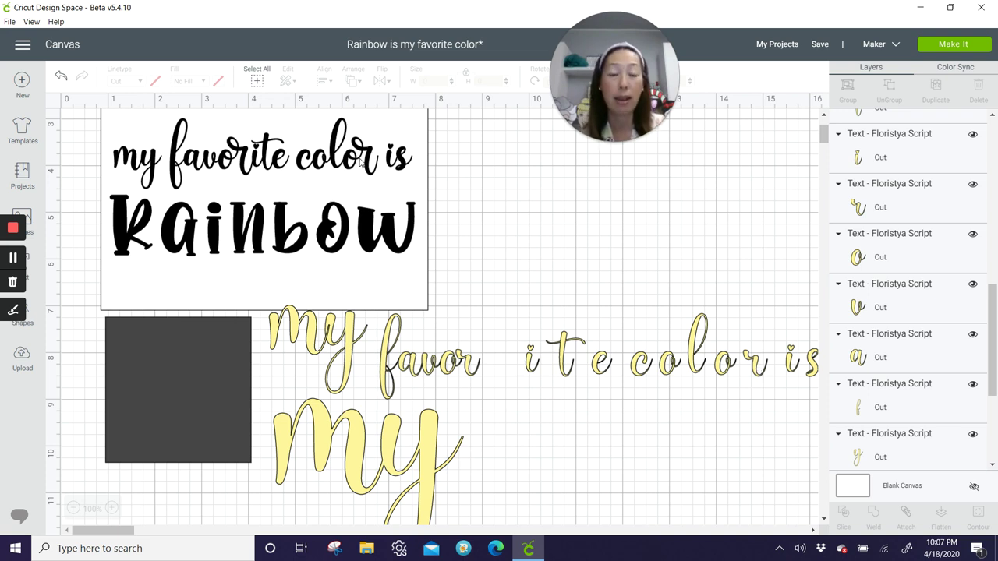
# Delete the yellow script letters and large 'my', then drag the 'l' of color out to the left
pyautogui.moveTo(641, 456); pyautogui.dragTo(312, 343)
pyautogui.press('Delete')
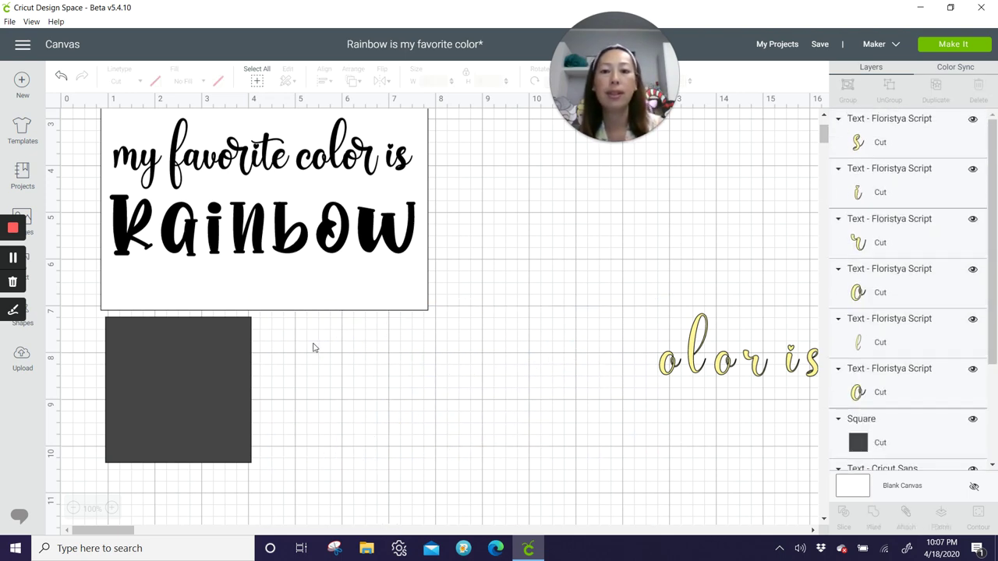
pyautogui.click(706, 372)
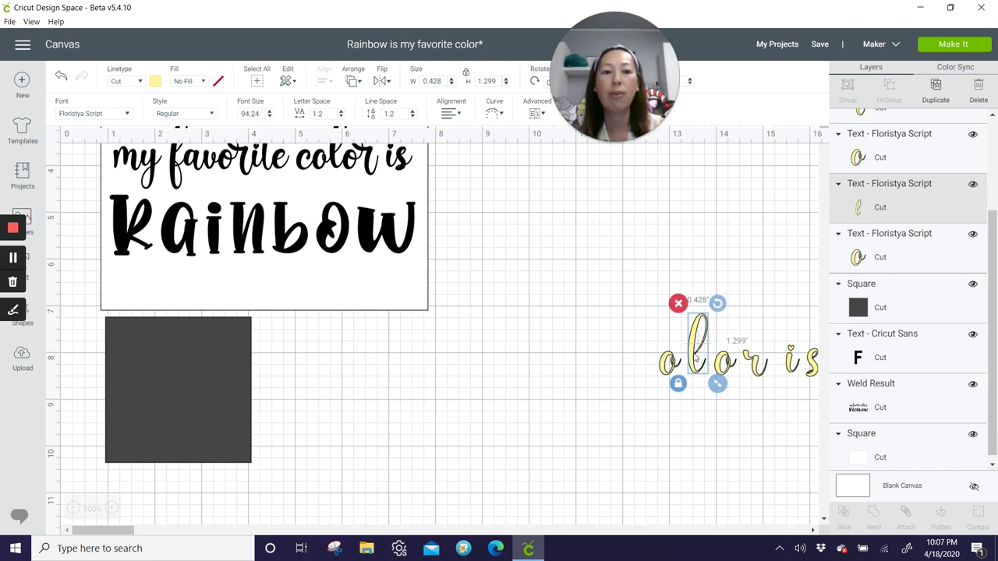
pyautogui.moveTo(696, 357); pyautogui.dragTo(473, 374)
pyautogui.scroll(3, 472, 374)
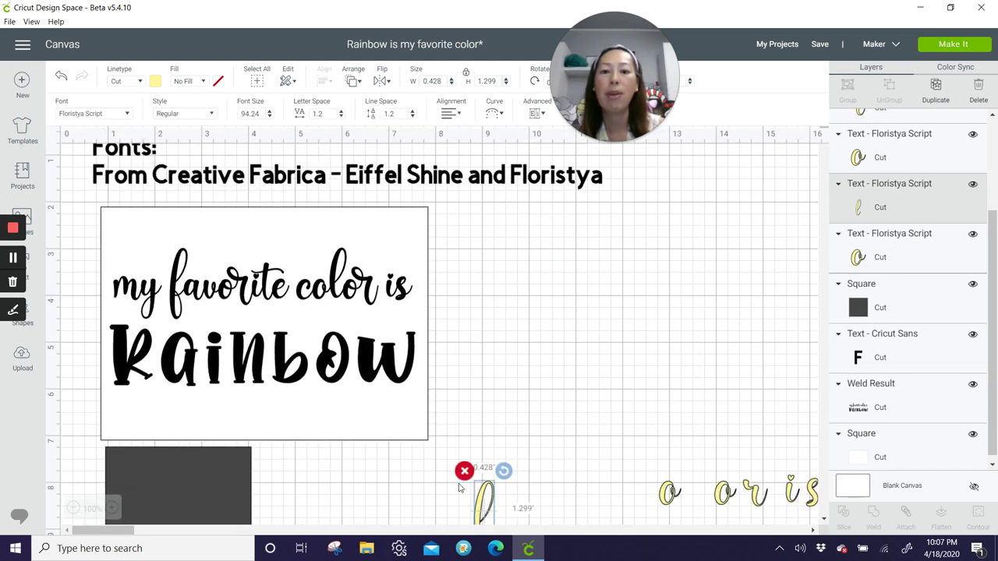
# Move the spare 'l' beside the sign and switch its font to Eiffel Shine
pyautogui.moveTo(481, 511); pyautogui.dragTo(508, 306)
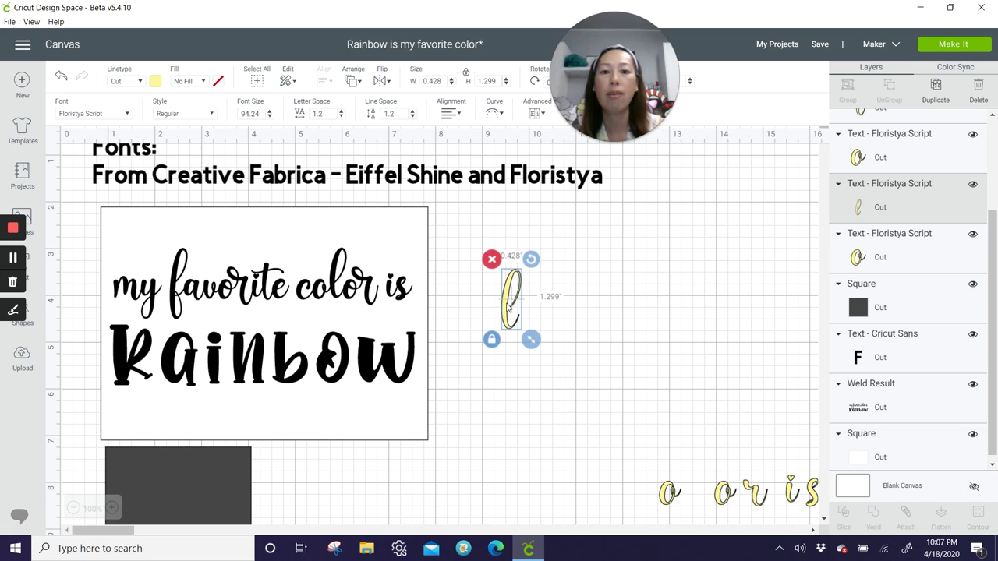
pyautogui.doubleClick(508, 307)
pyautogui.click(128, 113)
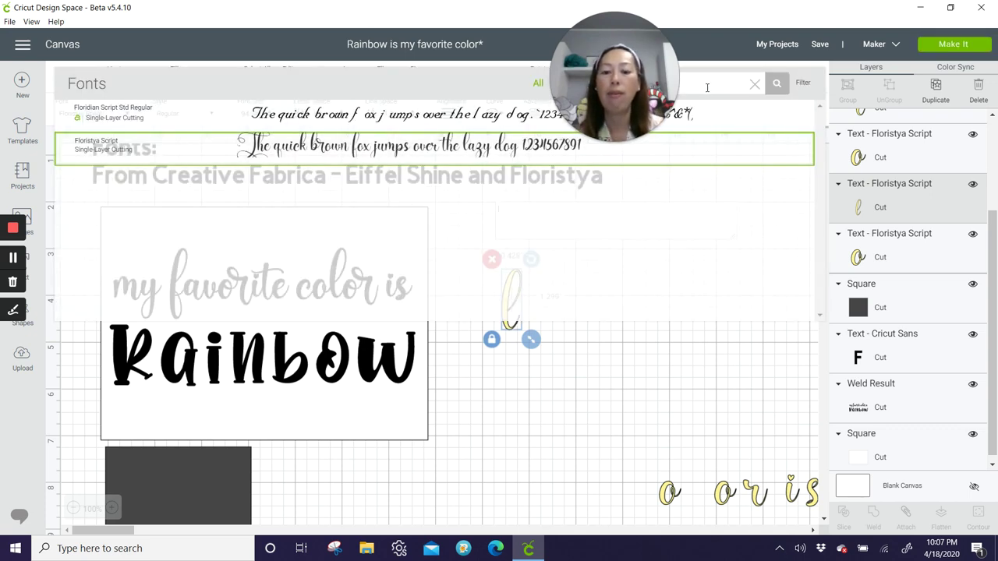
pyautogui.click(754, 84)
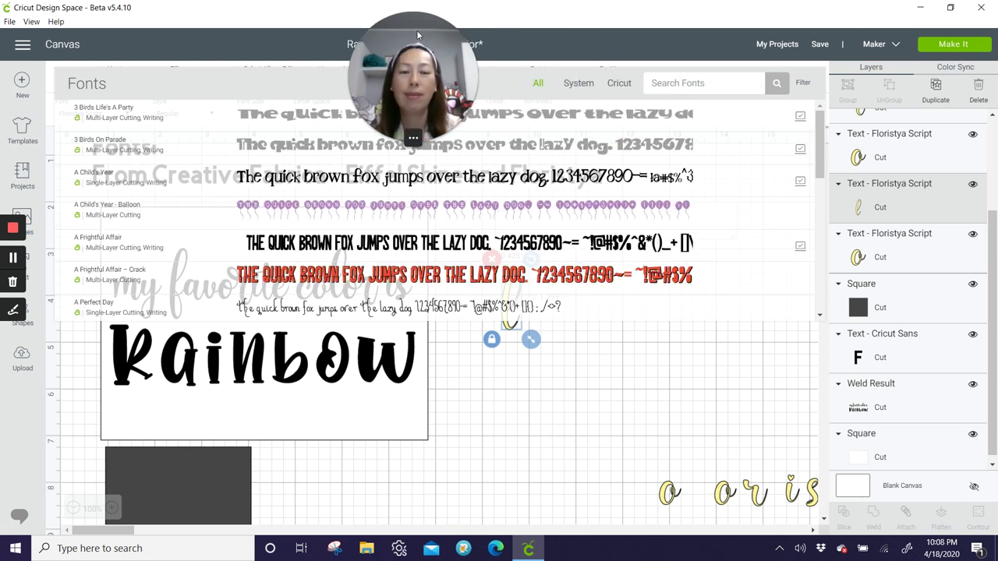
pyautogui.click(676, 83)
pyautogui.write('eiffe')
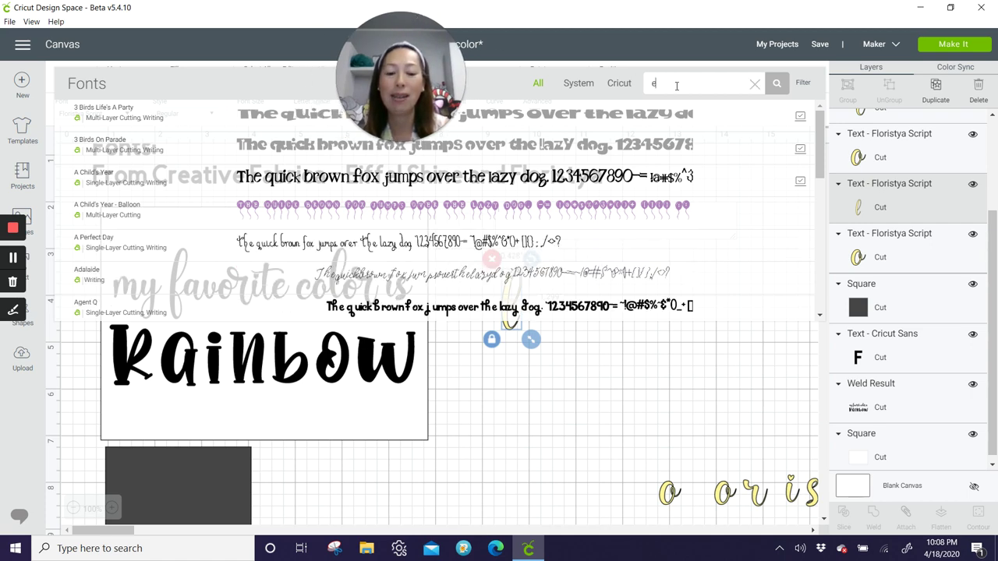
pyautogui.click(636, 129)
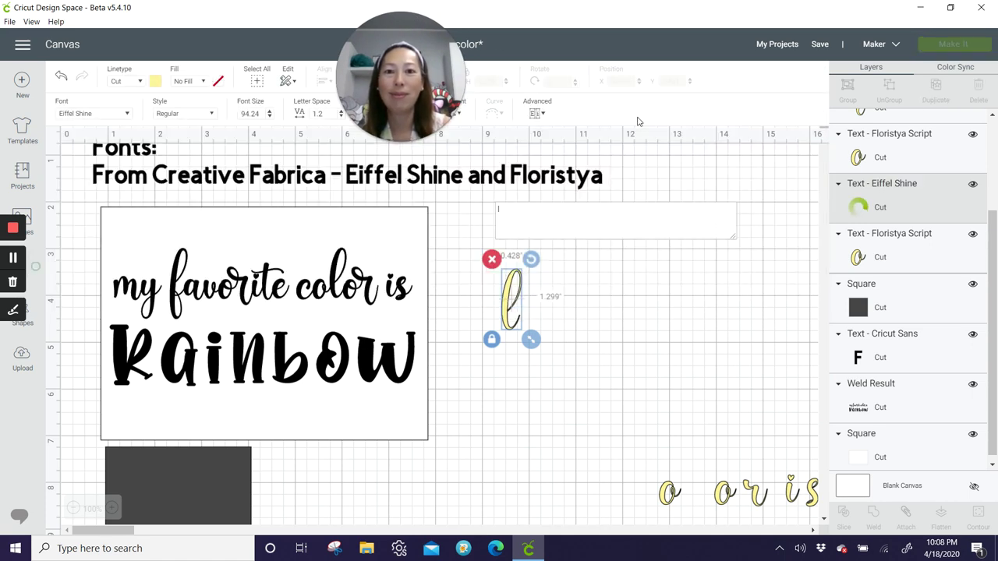
# Replace the letter's text with the word 'Rainbow'
pyautogui.click(503, 212)
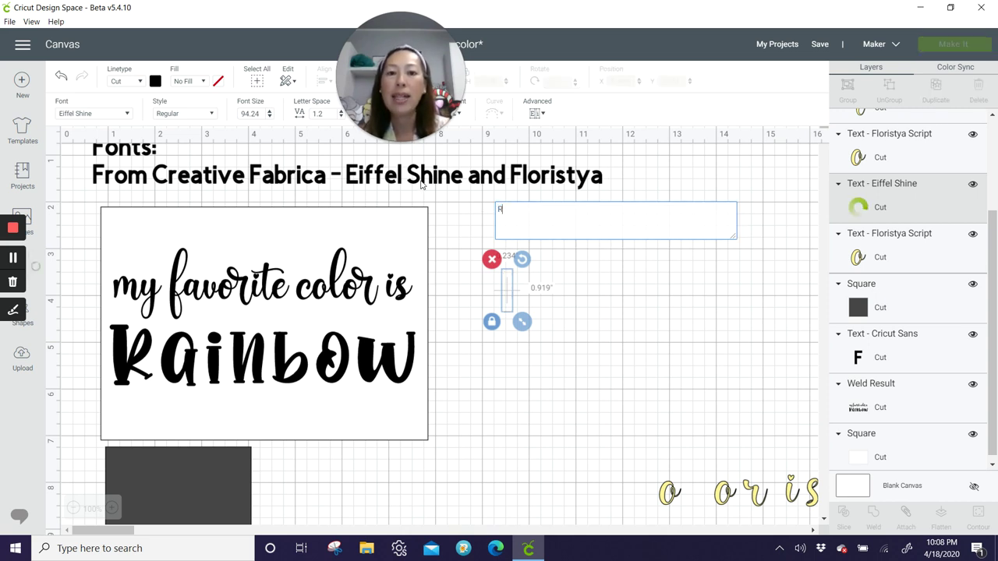
pyautogui.press('BackSpace')
pyautogui.write('r')
pyautogui.press('BackSpace')
pyautogui.write('Rinb')
pyautogui.press('BackSpace')
pyautogui.press('BackSpace')
pyautogui.press('BackSpace')
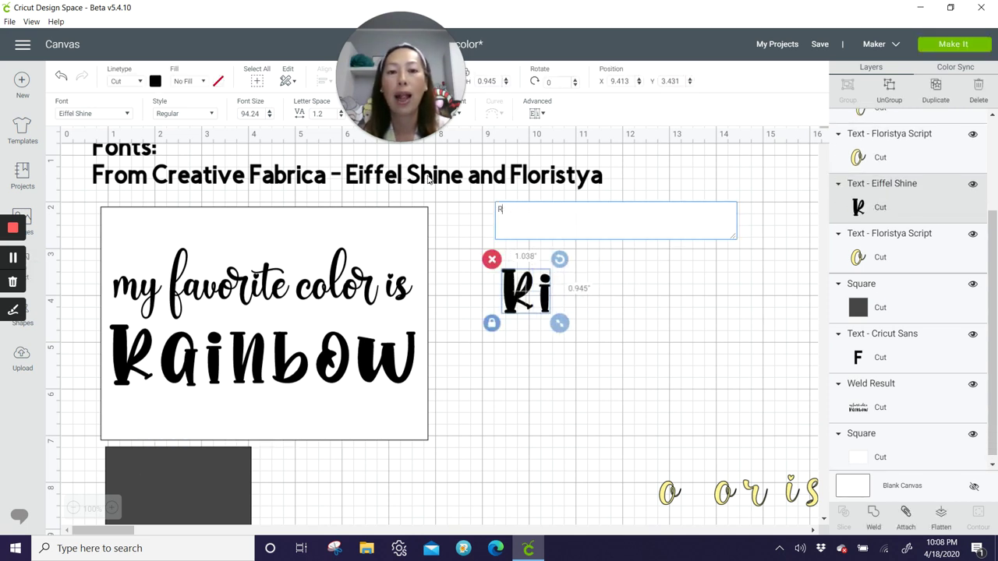
pyautogui.write('ainbow')
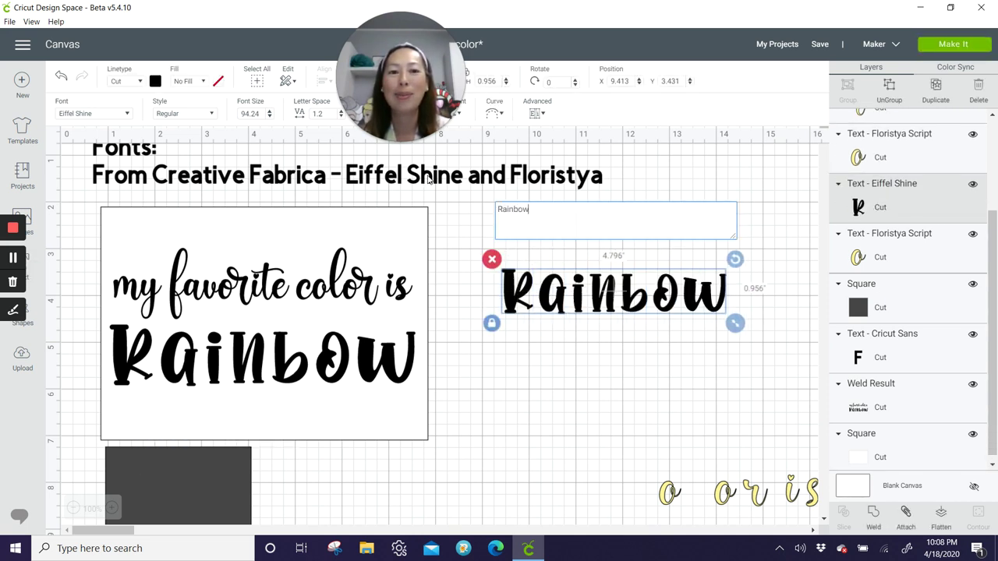
# Move the Rainbow text next to the card and enlarge it to about 6.48 by 1.81 inches
pyautogui.click(568, 350)
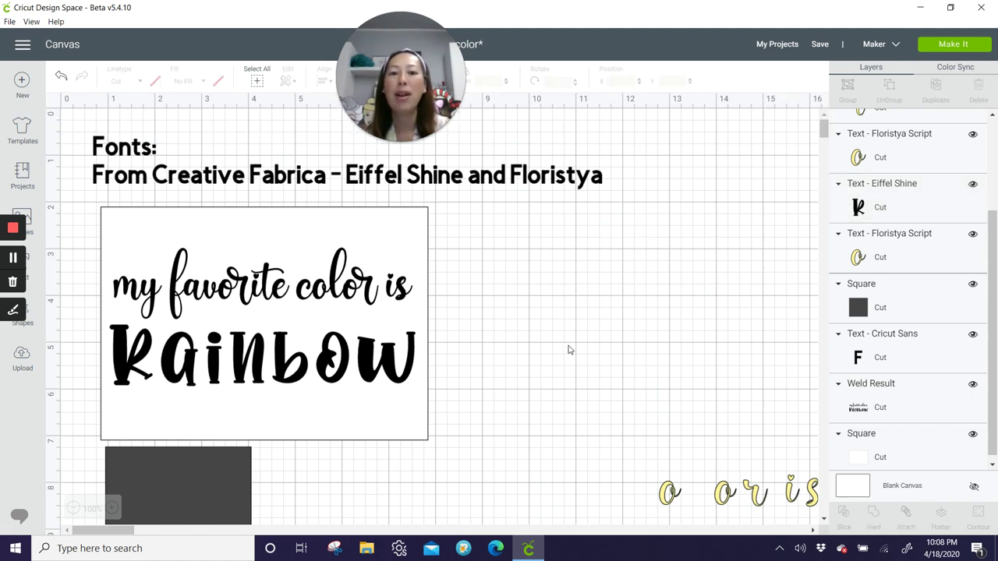
pyautogui.moveTo(578, 304); pyautogui.dragTo(210, 322)
pyautogui.moveTo(347, 347); pyautogui.dragTo(412, 362)
pyautogui.moveTo(384, 329); pyautogui.dragTo(722, 314)
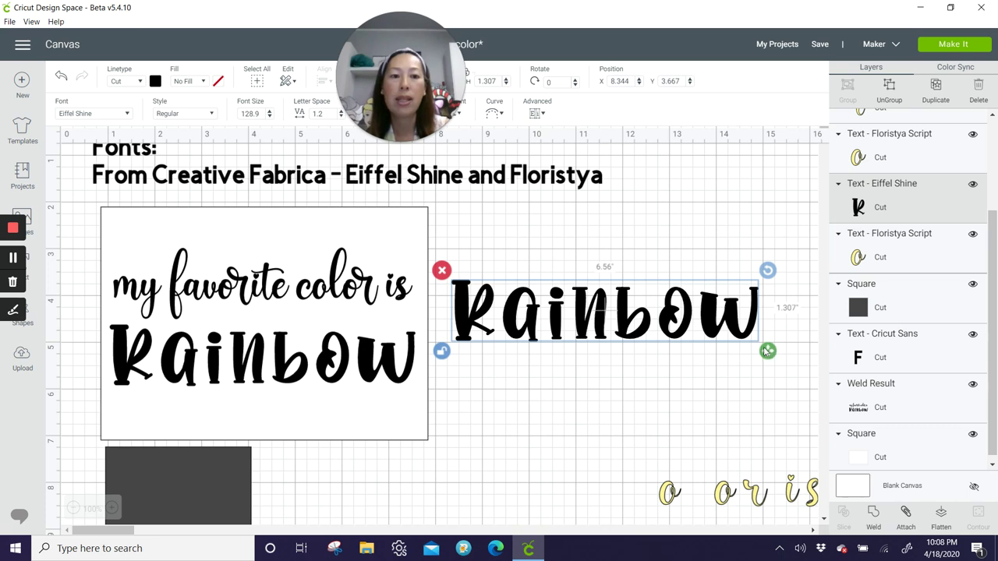
pyautogui.moveTo(767, 350); pyautogui.dragTo(763, 374)
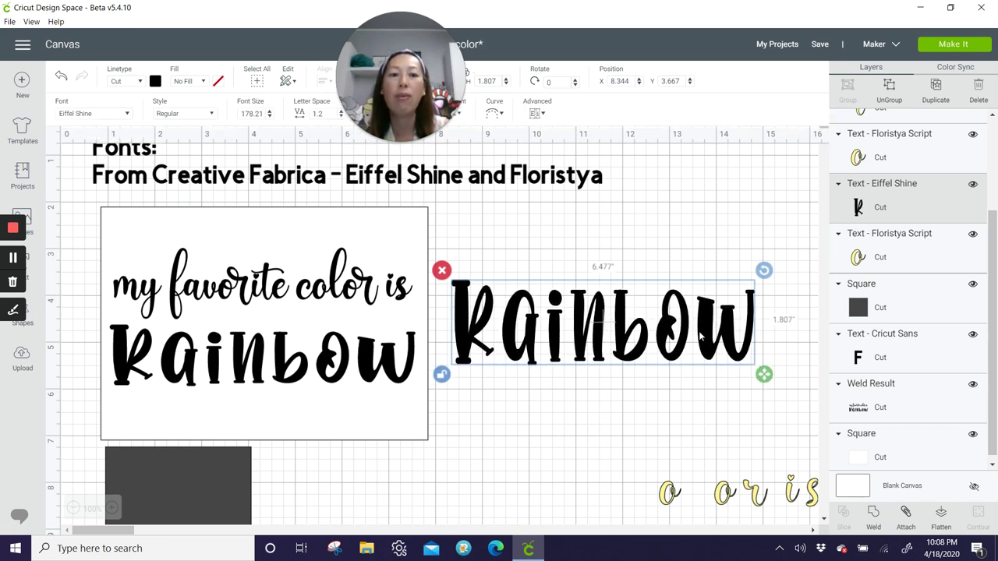
pyautogui.moveTo(703, 336); pyautogui.dragTo(709, 360)
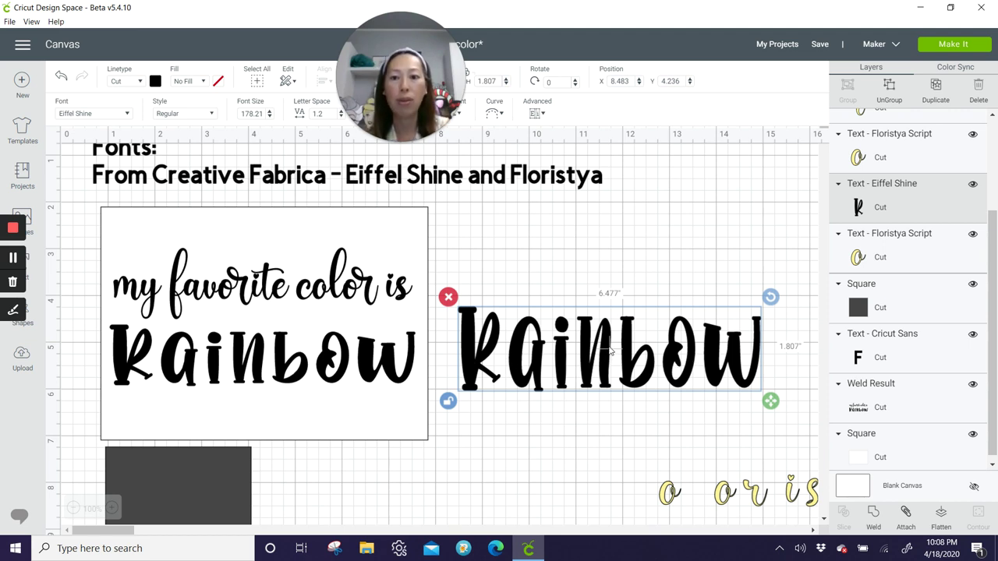
pyautogui.moveTo(633, 345); pyautogui.dragTo(672, 366)
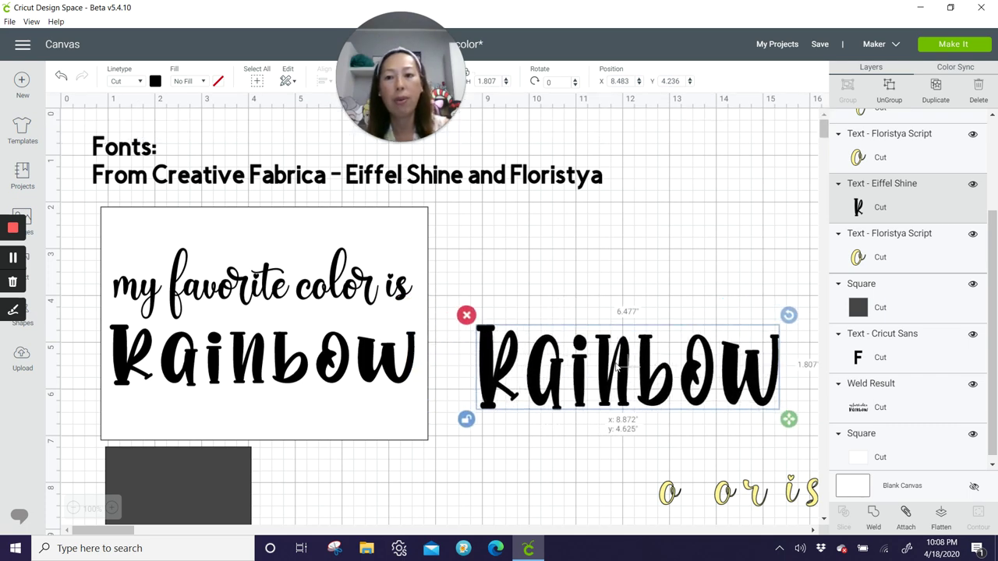
# Delete the spare Rainbow text, then centre the welded phrase horizontally on the white card
pyautogui.click(466, 316)
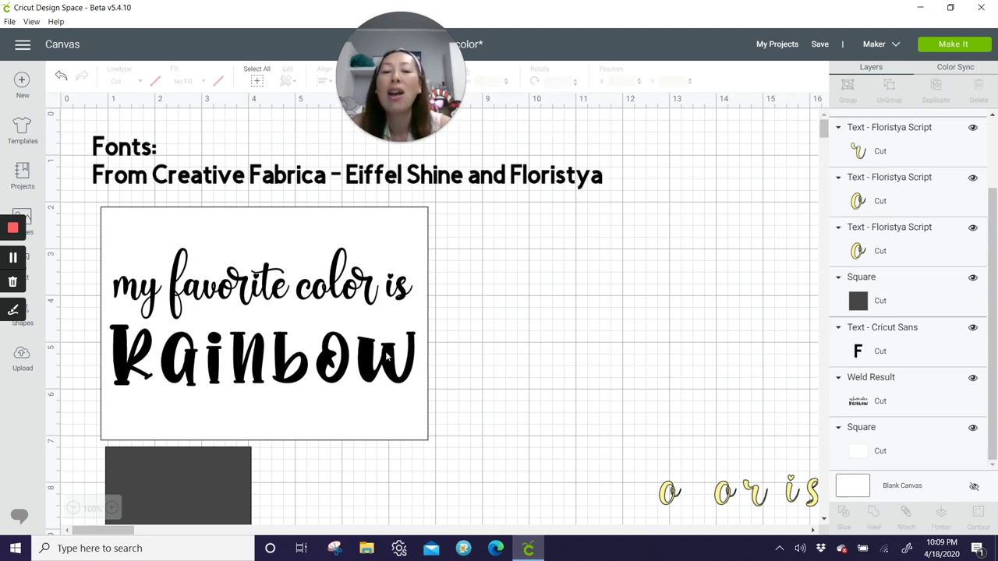
pyautogui.click(333, 362)
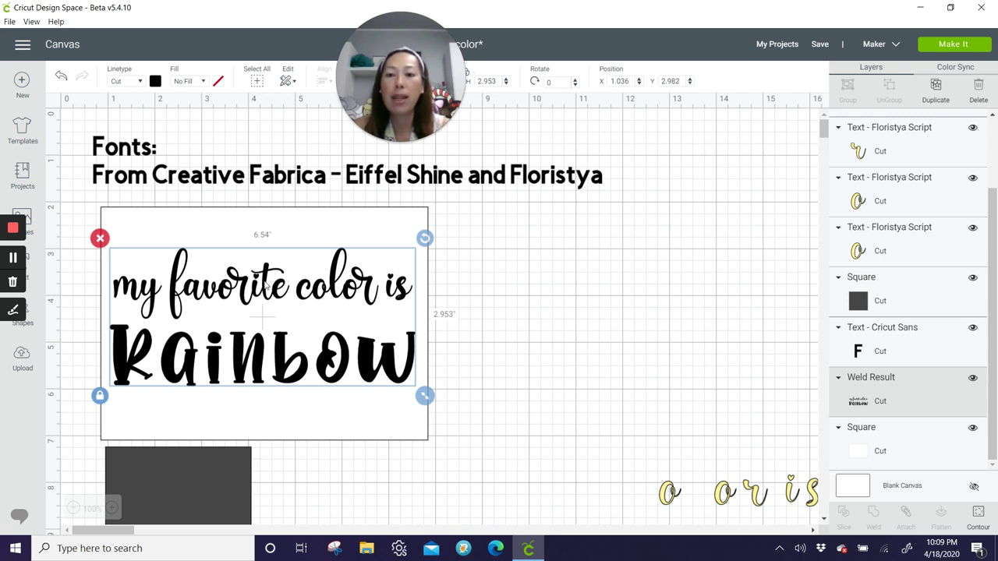
pyautogui.moveTo(490, 371); pyautogui.dragTo(257, 254)
pyautogui.click(324, 81)
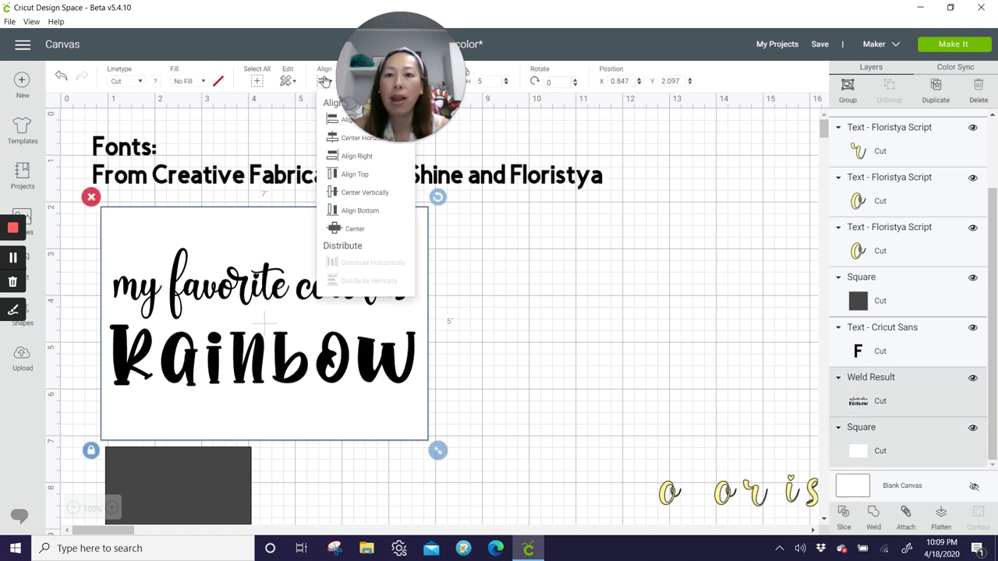
pyautogui.click(334, 139)
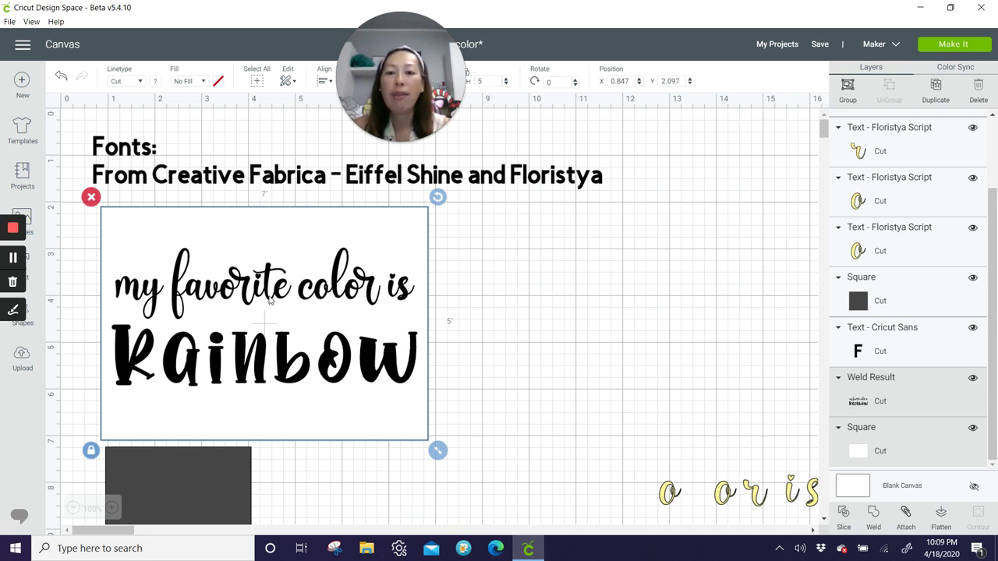
# Duplicate the card with its phrase and move the copy to the right of the original
pyautogui.click(531, 345)
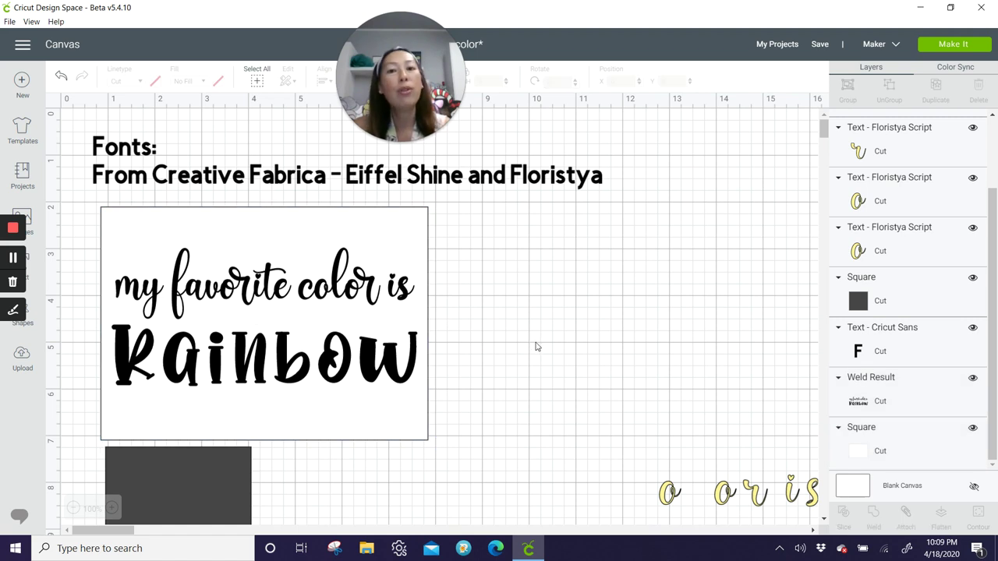
pyautogui.moveTo(532, 377); pyautogui.dragTo(193, 232)
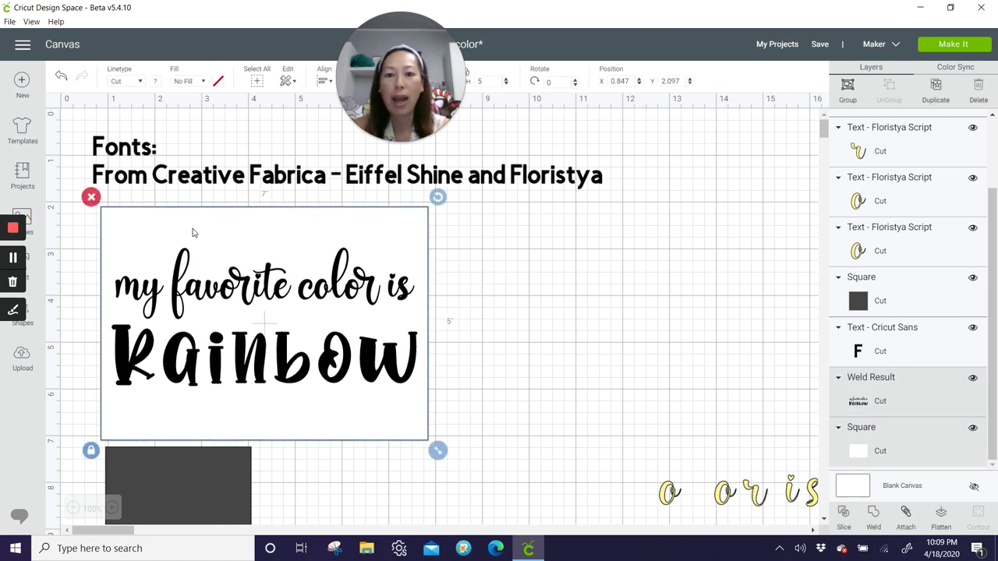
pyautogui.click(935, 87)
pyautogui.moveTo(343, 310); pyautogui.dragTo(679, 288)
# Set the copy's phrase linetype to Draw and attach it to its card
pyautogui.click(531, 477)
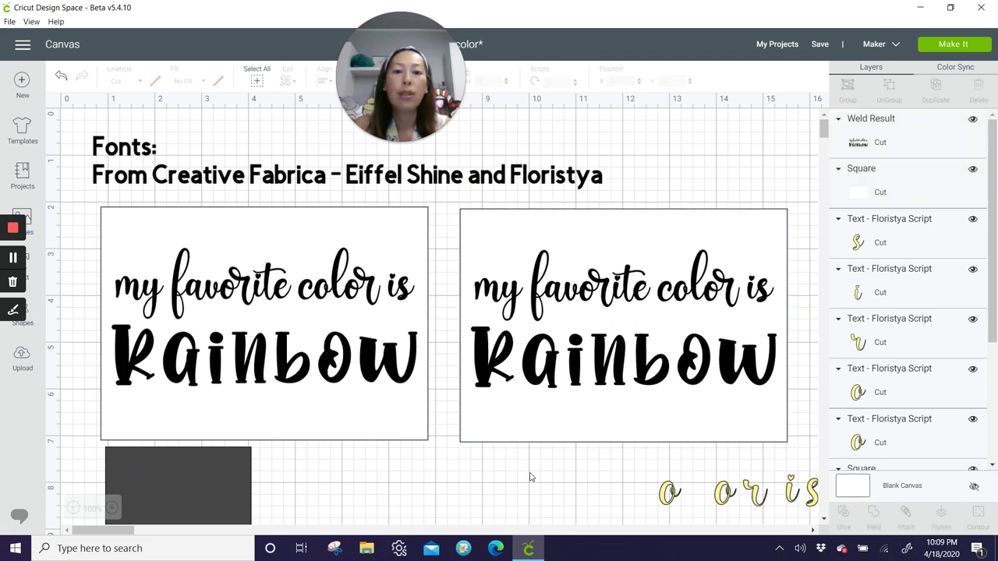
pyautogui.click(567, 310)
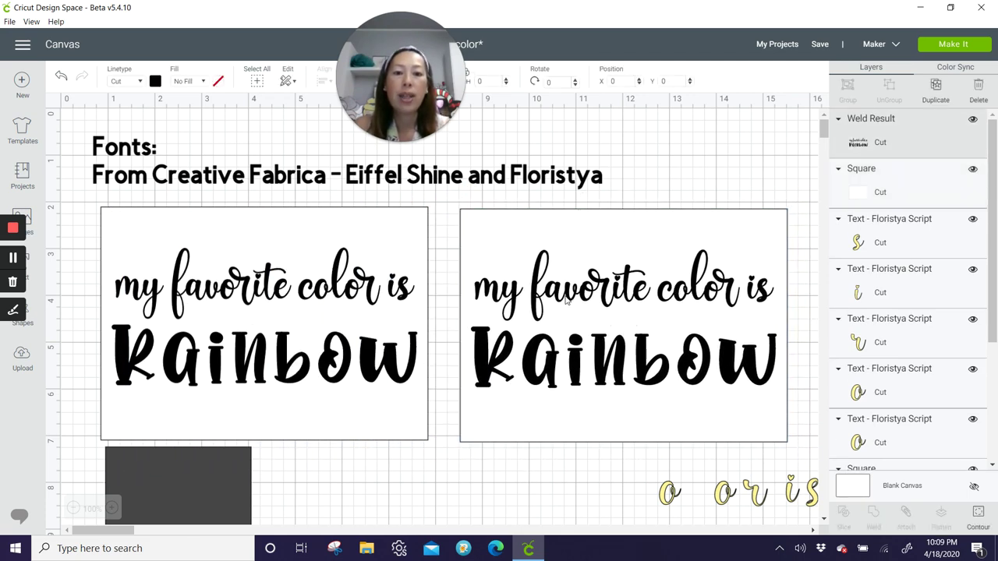
pyautogui.click(145, 84)
pyautogui.click(131, 113)
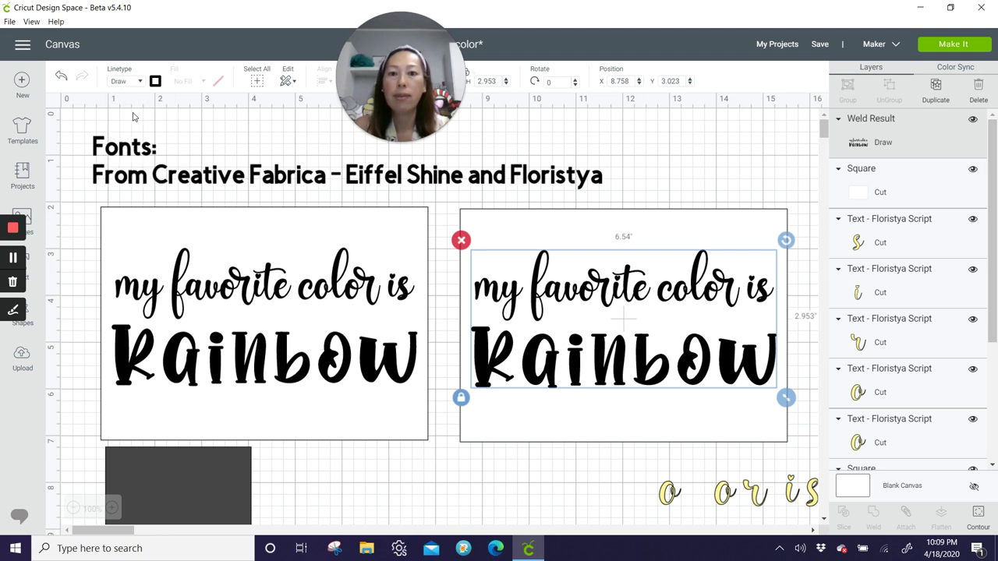
pyautogui.click(587, 248)
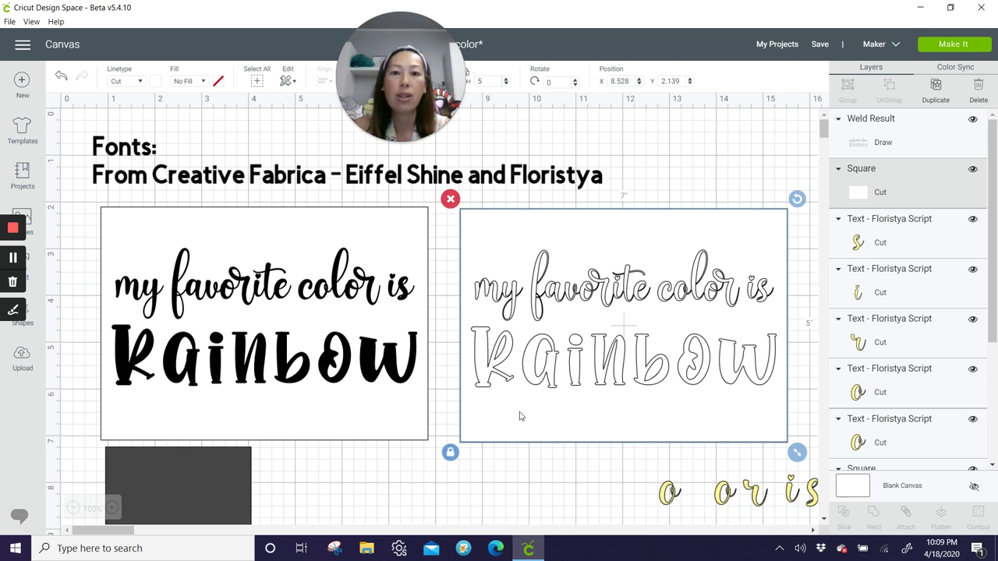
pyautogui.click(579, 476)
pyautogui.moveTo(585, 476); pyautogui.dragTo(557, 304)
pyautogui.click(905, 516)
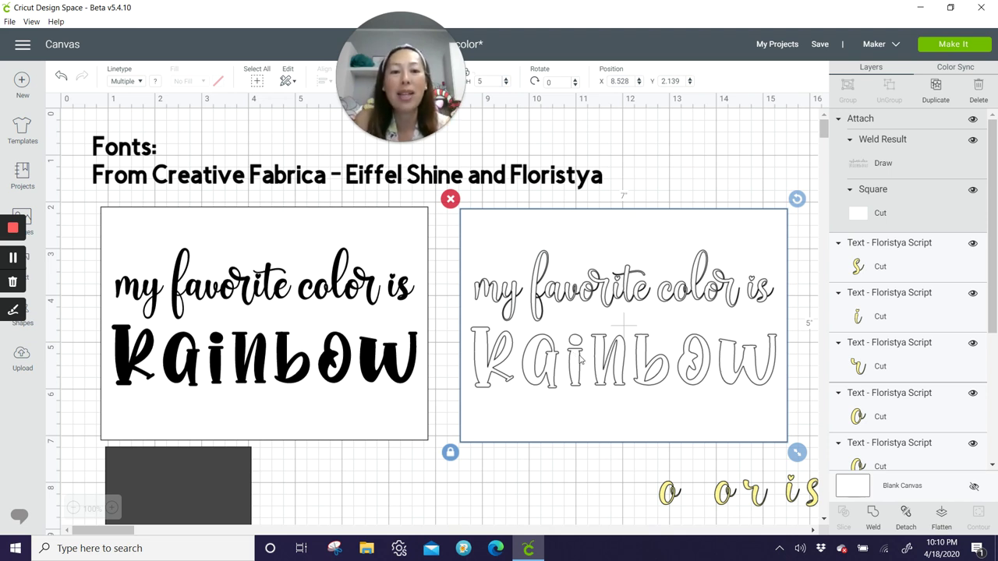
# Delete the left white card and place the black welded phrase left of the outlined sign
pyautogui.click(514, 470)
pyautogui.click(340, 312)
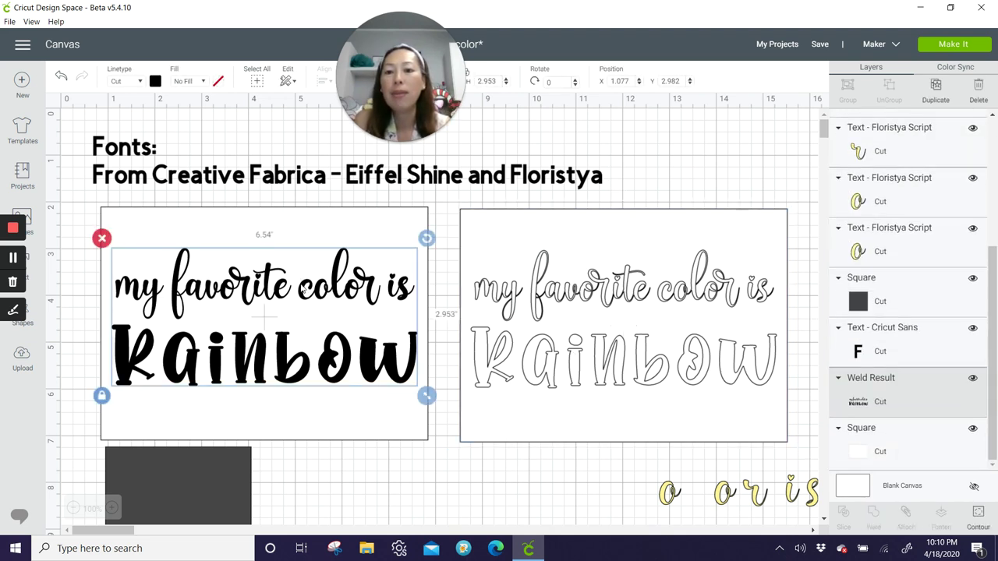
pyautogui.moveTo(340, 312); pyautogui.dragTo(584, 436)
pyautogui.click(284, 242)
pyautogui.press('Delete')
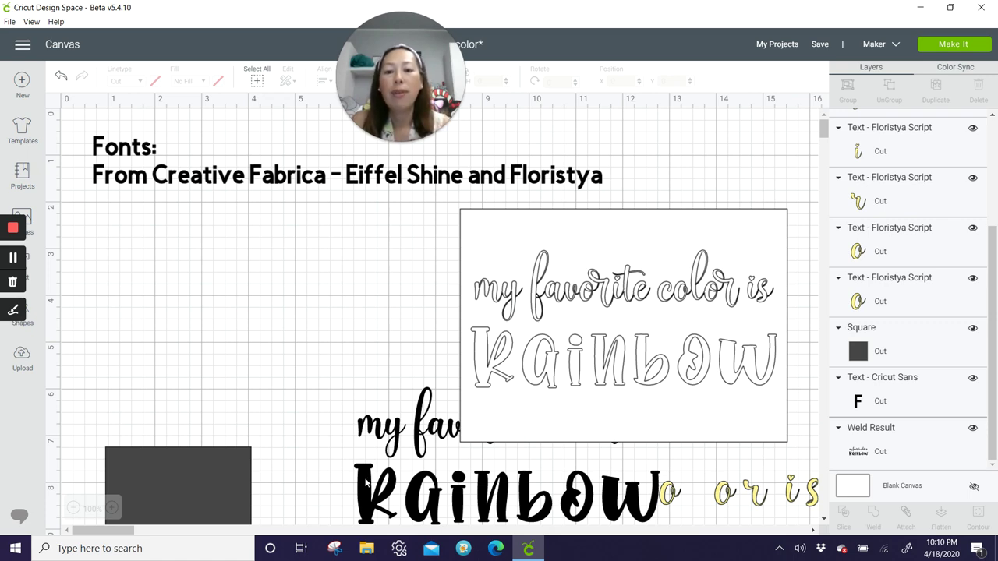
pyautogui.moveTo(363, 491); pyautogui.dragTo(133, 355)
# Remove the leftover loose letters, dark square and font credit text
pyautogui.scroll(-1, 234, 358)
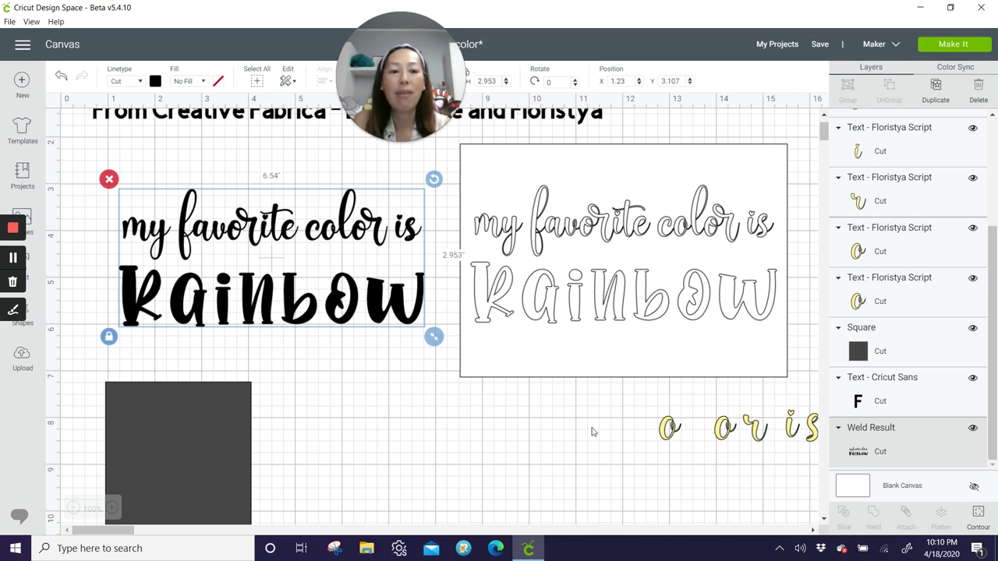
pyautogui.click(73, 508)
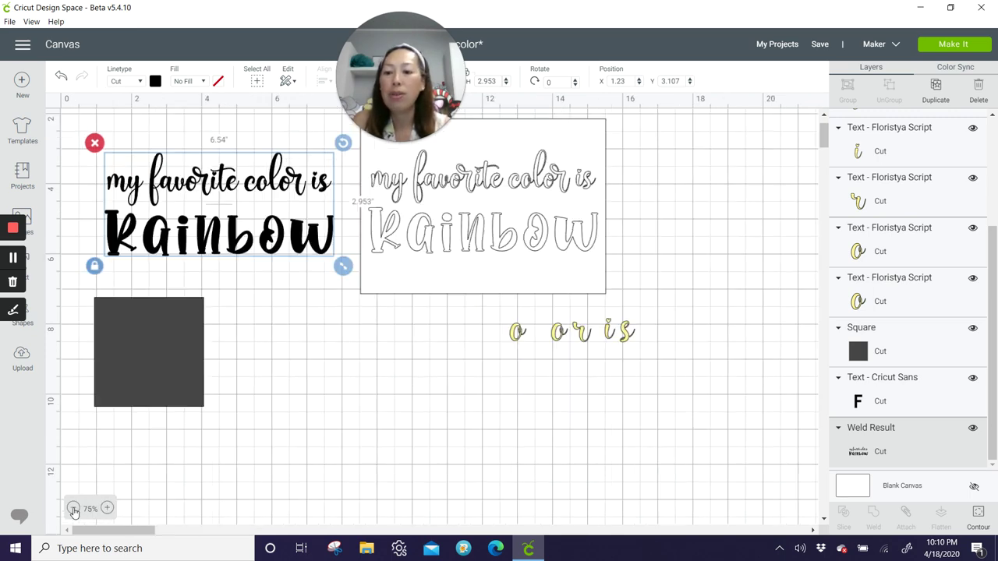
pyautogui.moveTo(689, 353); pyautogui.dragTo(125, 326)
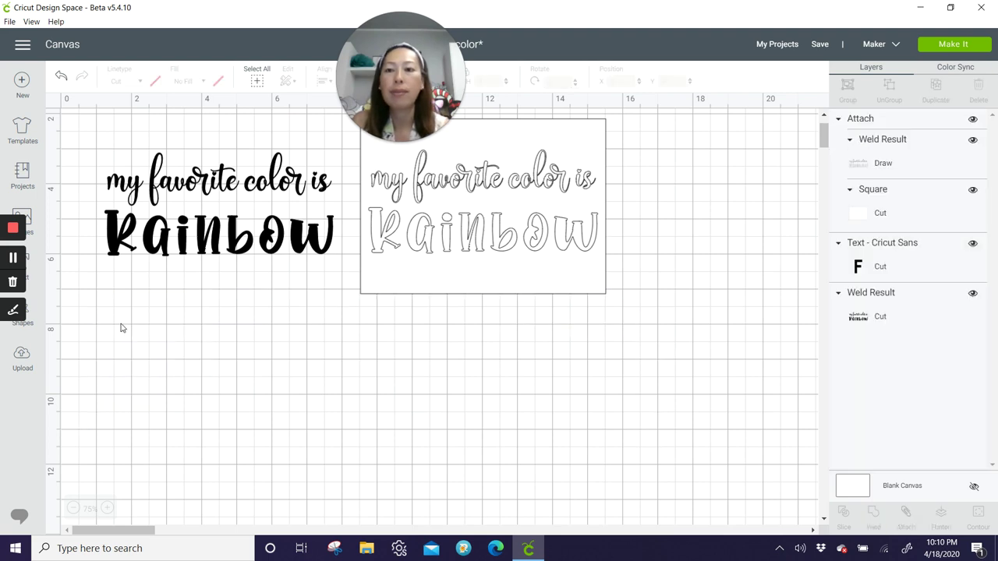
pyautogui.scroll(2, 122, 329)
pyautogui.click(200, 160)
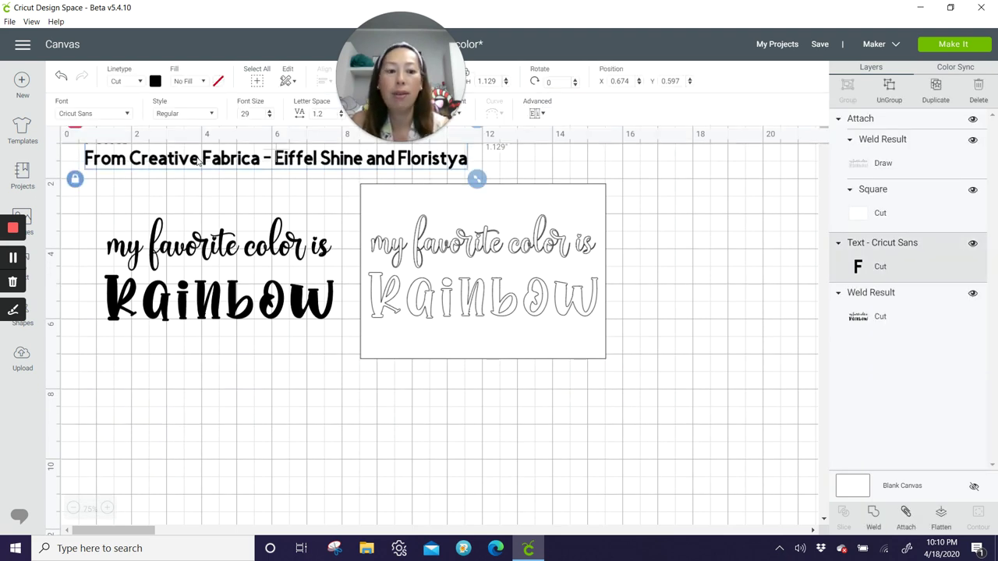
pyautogui.press('Delete')
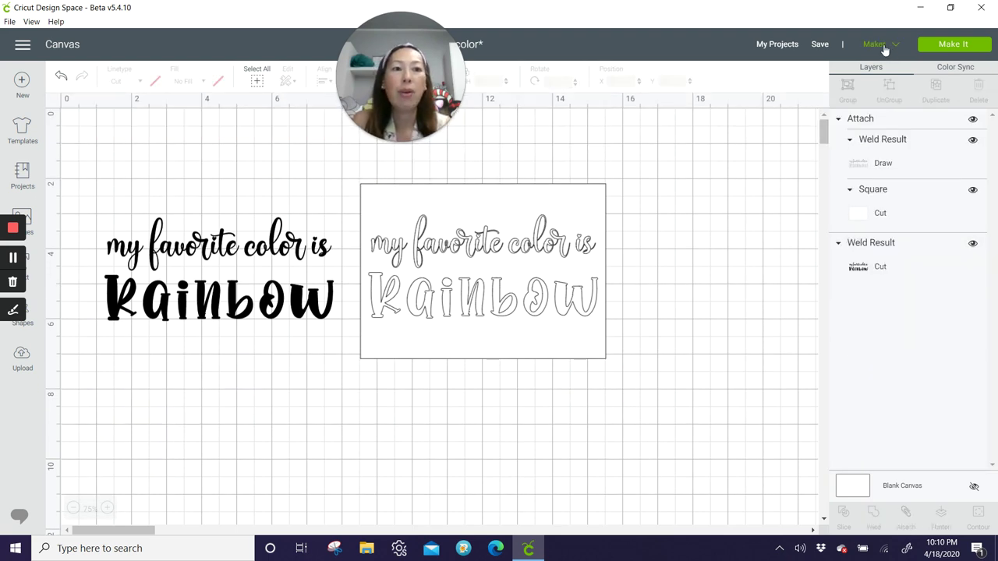
# Send the project to Make It, so Prepare splits it onto two mats
pyautogui.click(953, 44)
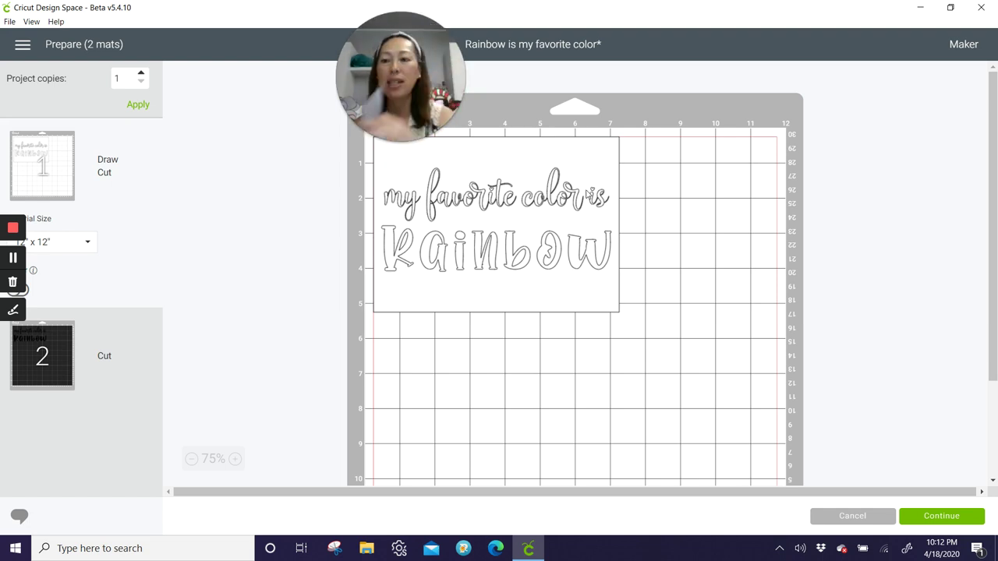
pyautogui.click(80, 371)
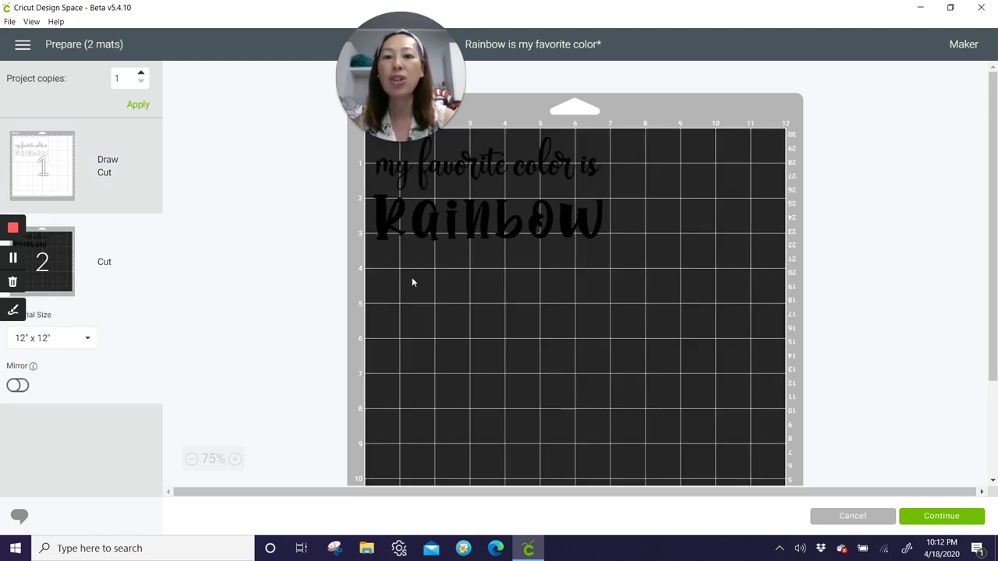